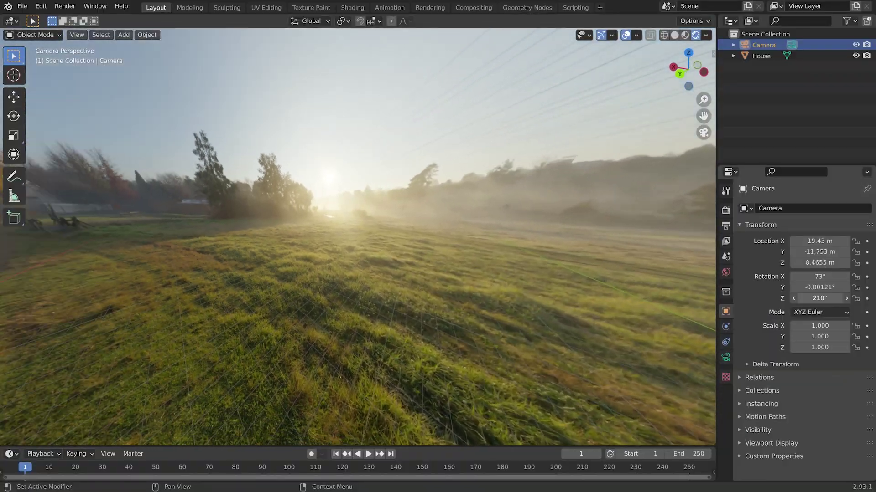
Swing the camera's Z rotation round to 401° so the house faces the view
drag(819, 299, 802, 301)
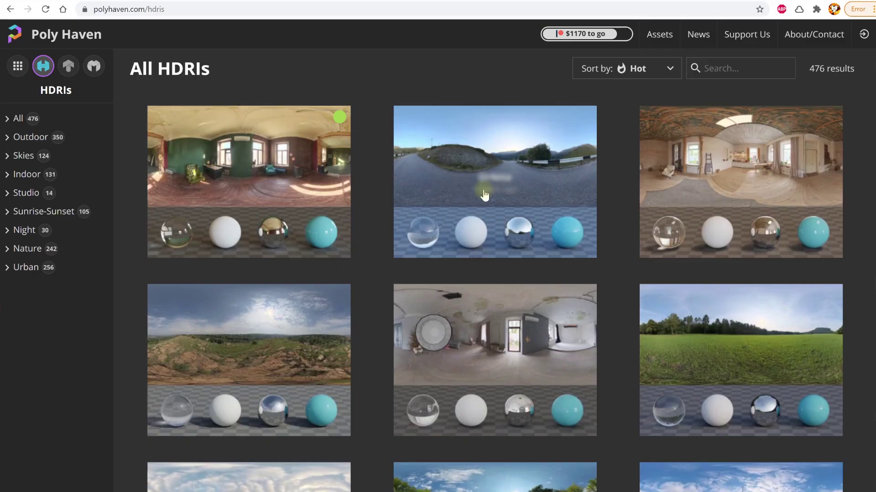
scroll(483, 192, down, 5)
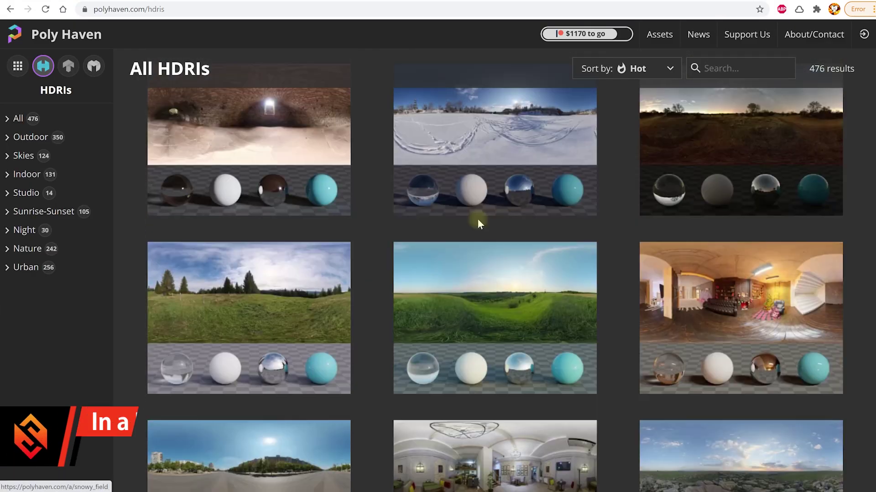
Open the Spruit Sunrise HDRI page from the Poly Haven gallery and select its name in the address bar
scroll(477, 222, down, 5)
scroll(478, 222, up, 1)
click(477, 315)
click(209, 9)
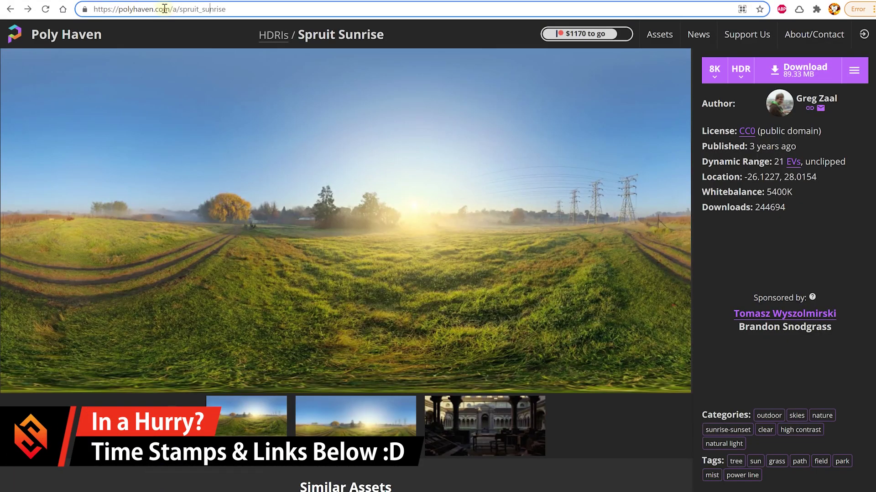
drag(180, 9, 224, 10)
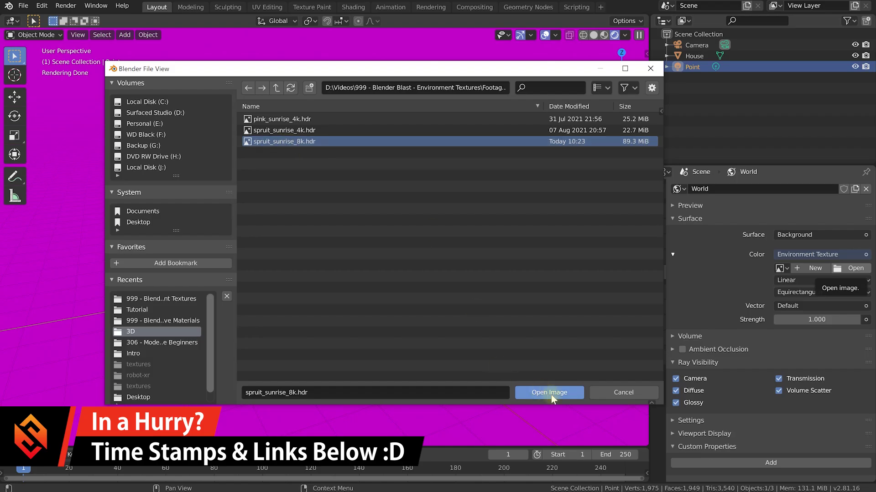
click(550, 394)
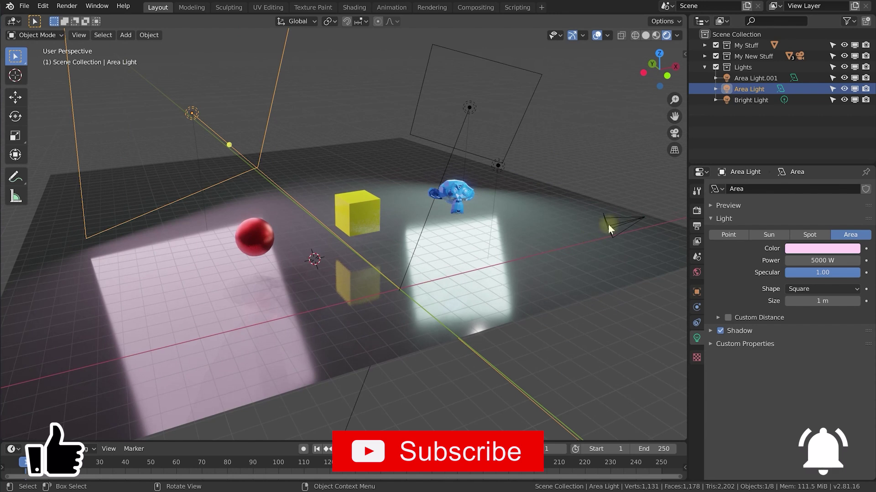
click(608, 224)
Orbit the viewport around the lit demo scene with the camera selected
middle_drag(617, 237, 253, 363)
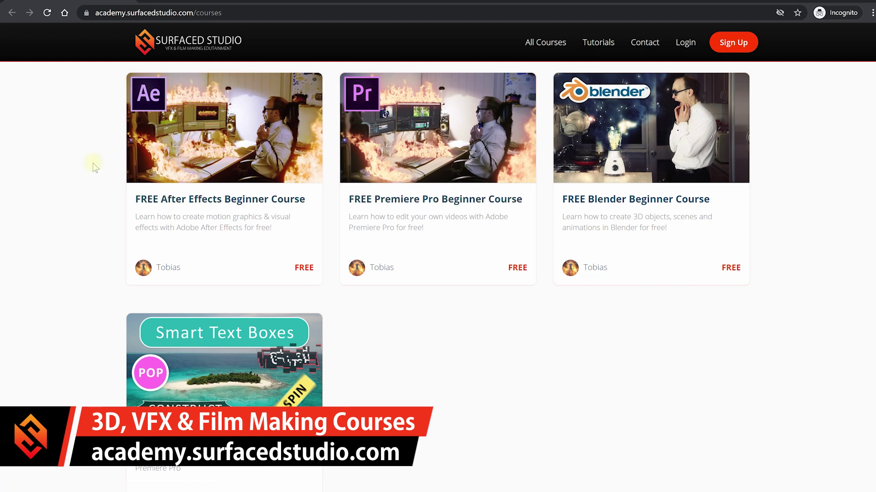
Enter and apply the 30%-off coupon code on the After Effects course order, totalling $32.90
scroll(92, 171, up, 5)
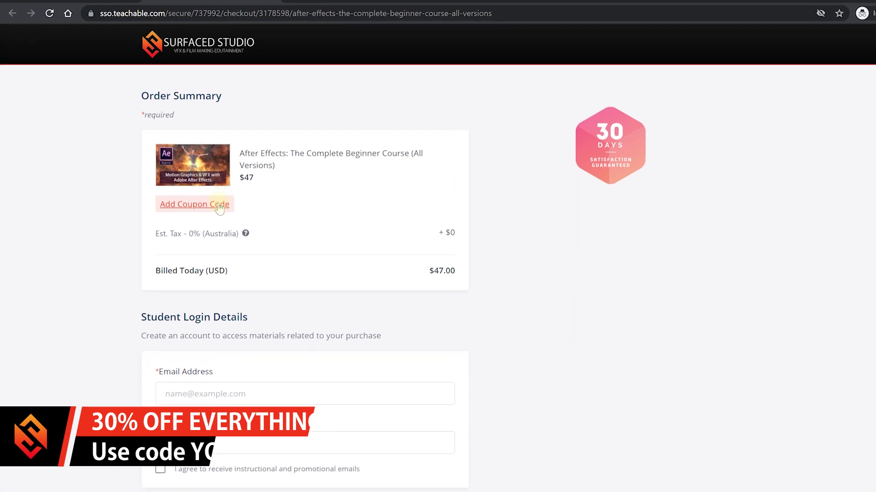
click(194, 203)
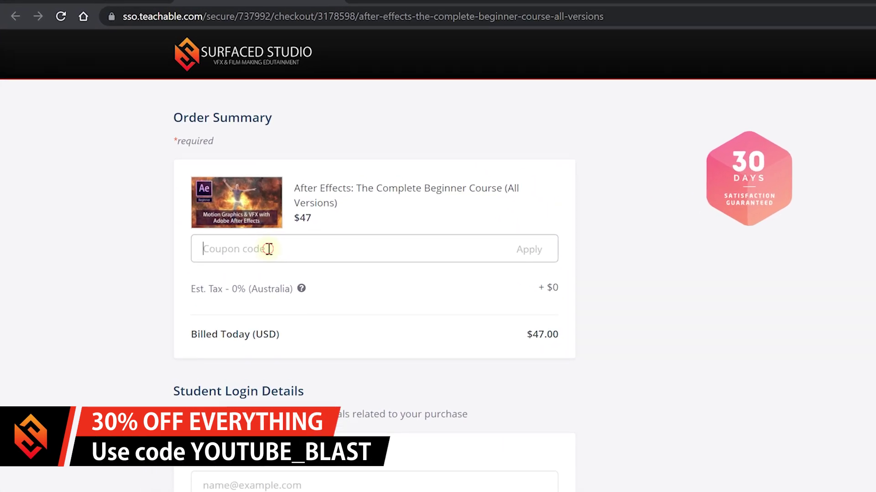
text(YOUTUBE_BLAST)
key(Return)
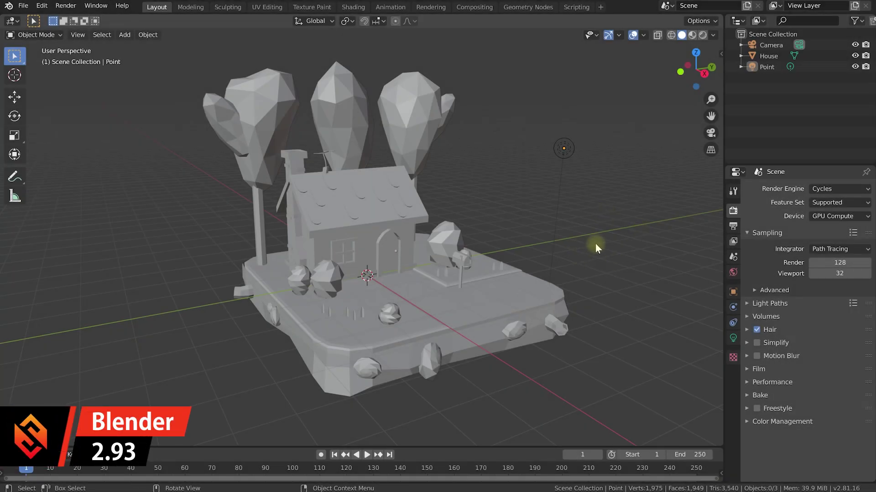
mouse_move(607, 233)
middle_down()
mouse_move(578, 233)
mouse_move(598, 228)
mouse_move(601, 238)
middle_up()
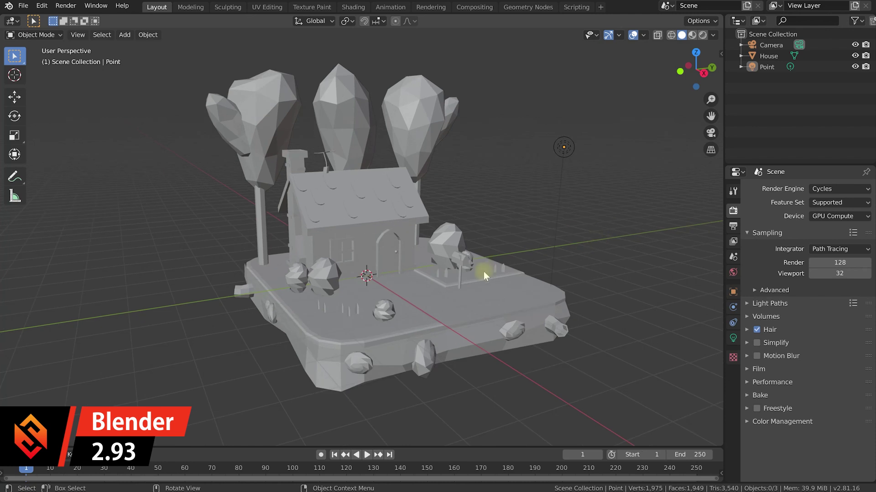
click(472, 294)
click(588, 189)
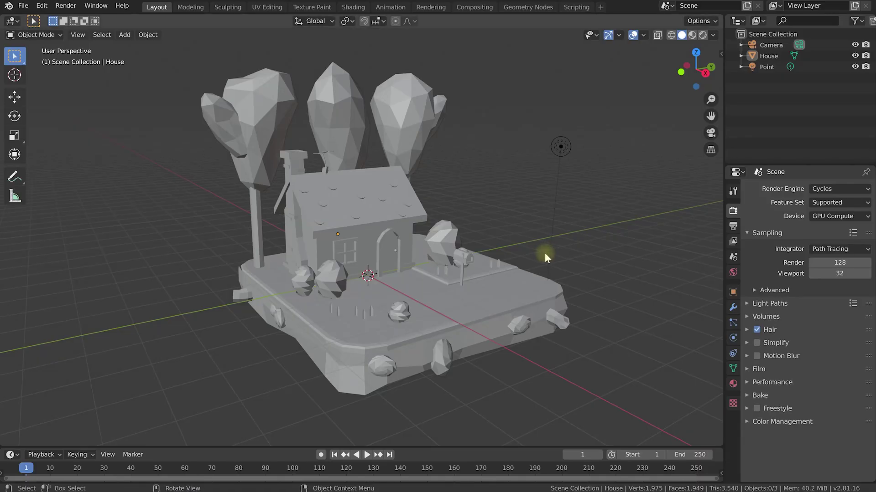
middle_drag(544, 253, 524, 224)
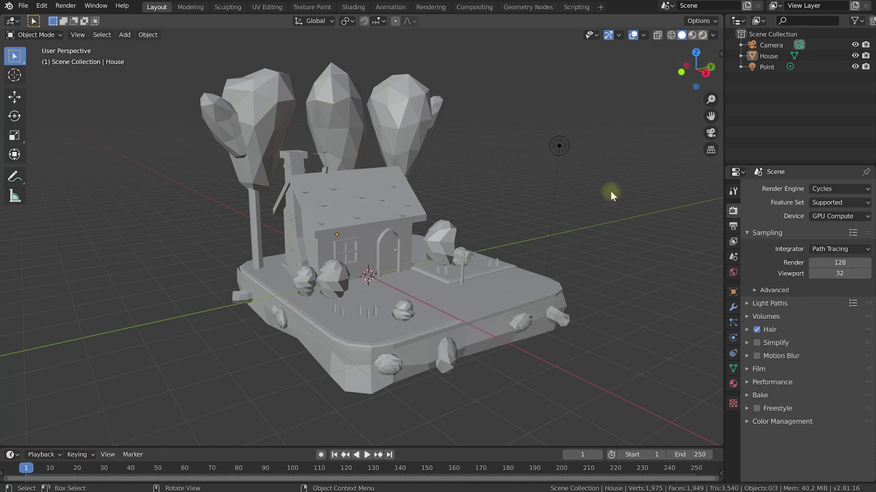
key(z)
Orbit slightly around the rendered house preview and select the Point light
middle_drag(516, 247, 490, 251)
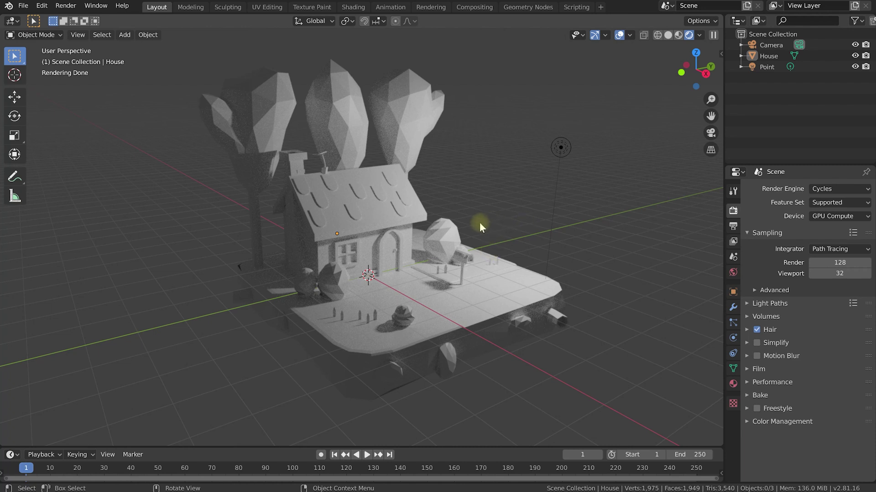
click(564, 147)
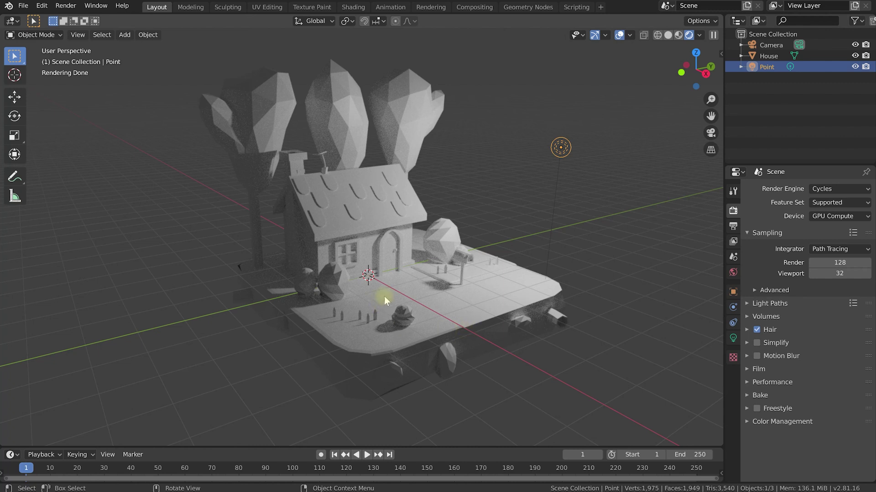
In World properties, set the Surface Color to a bright light green
click(733, 272)
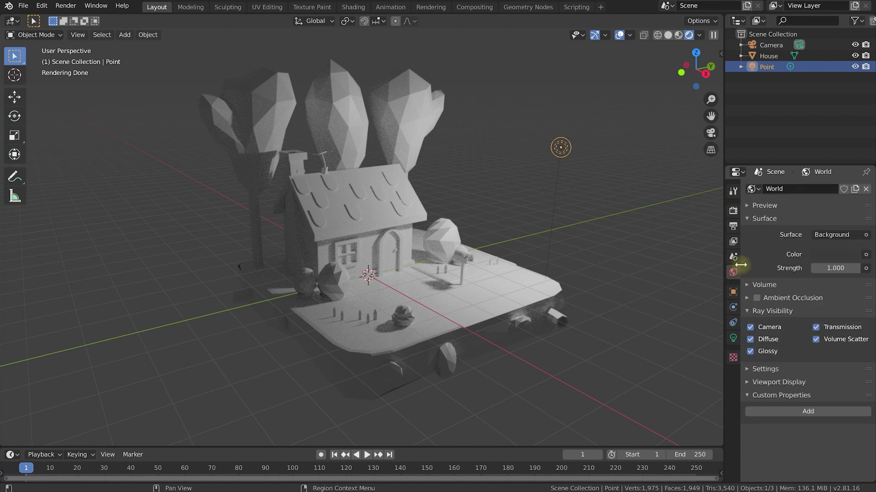
click(745, 220)
click(745, 220)
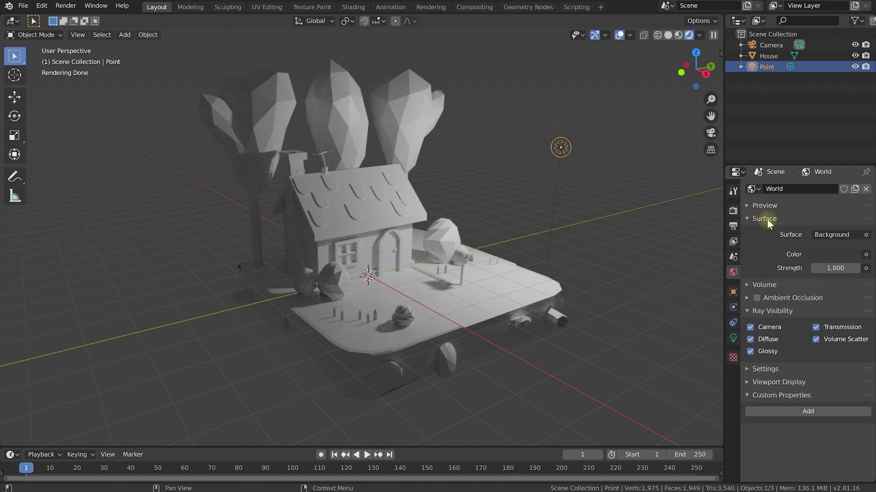
click(831, 255)
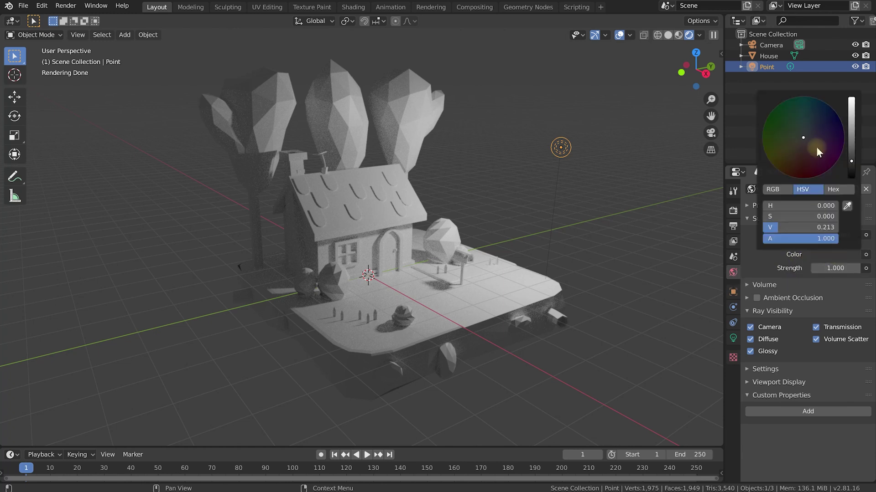
drag(805, 147, 791, 131)
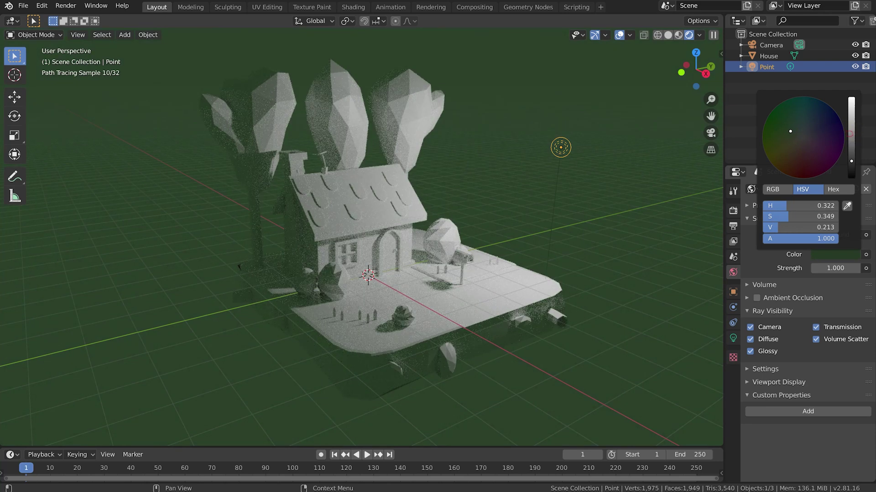
drag(851, 161, 851, 130)
drag(789, 127, 785, 130)
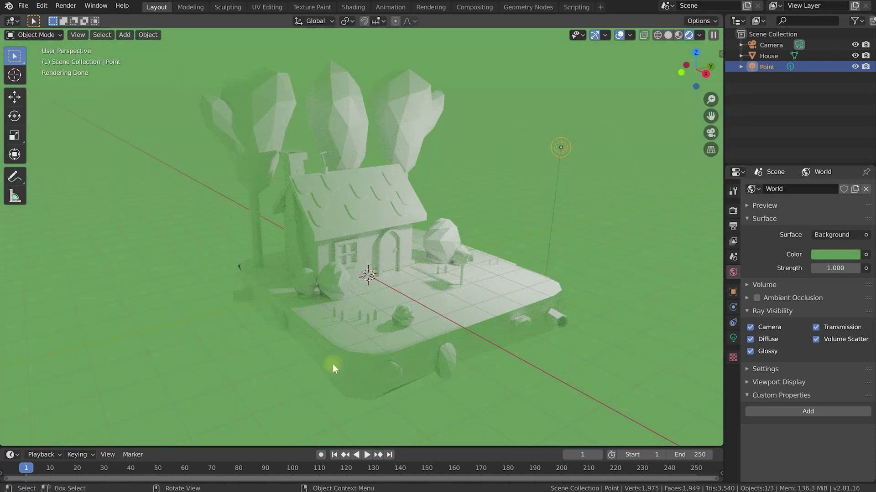
Orbit to frontal and side views of the house lit by the green world
mouse_move(395, 365)
middle_down()
mouse_move(365, 303)
mouse_move(294, 269)
middle_up()
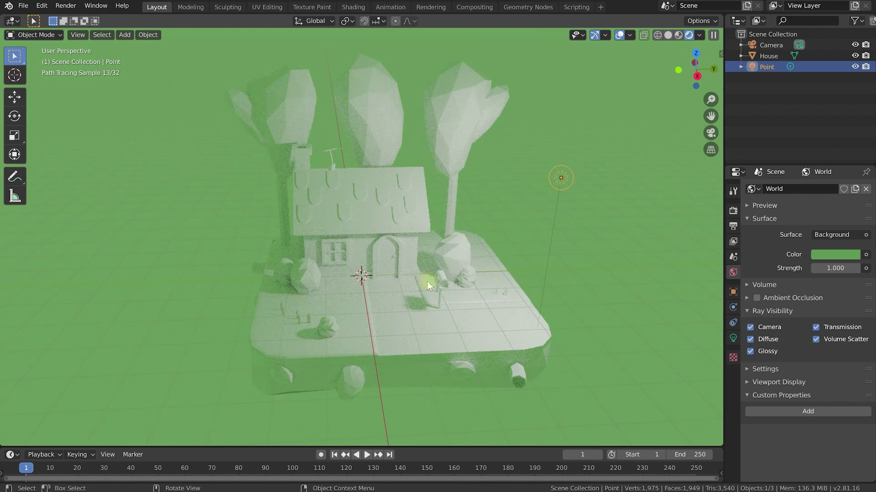
mouse_move(429, 285)
middle_down()
mouse_move(331, 258)
mouse_move(433, 277)
mouse_move(405, 309)
middle_up()
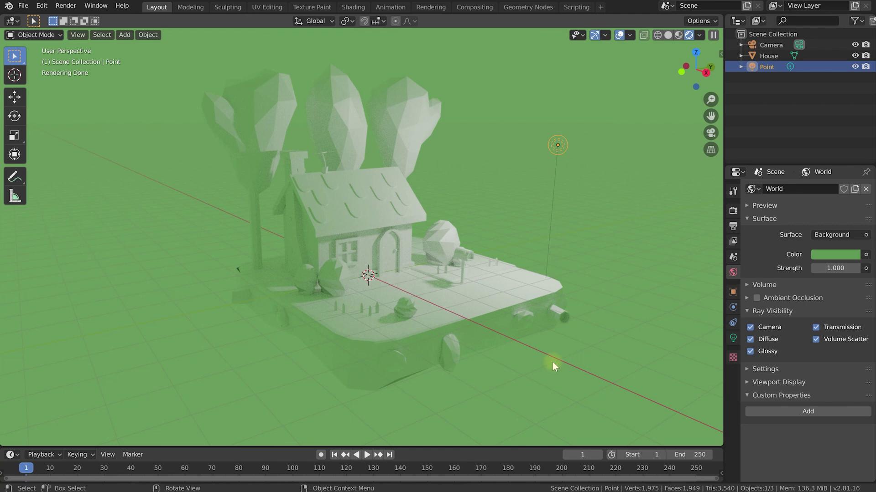
mouse_move(595, 311)
middle_down()
mouse_move(403, 237)
mouse_move(530, 181)
mouse_move(580, 224)
mouse_move(518, 264)
mouse_move(376, 245)
middle_up()
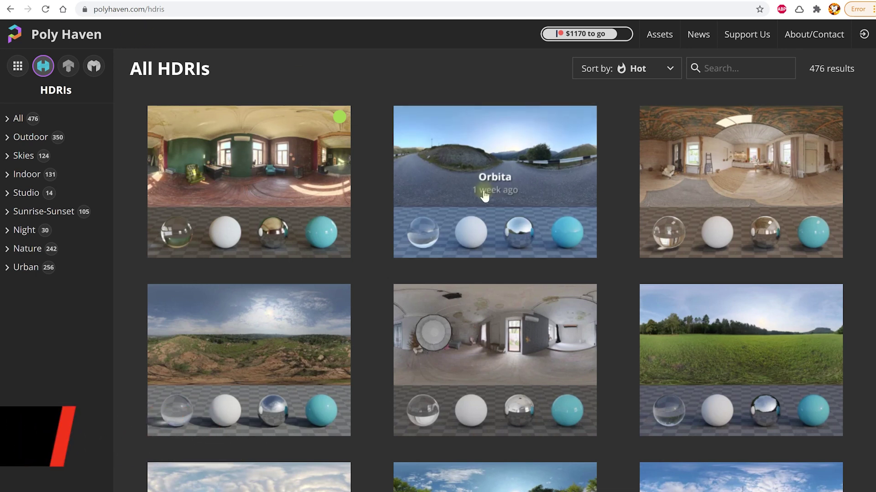
Open the Spruit Sunrise HDRI page and select its asset name in the address bar
scroll(478, 215, down, 15)
scroll(477, 219, down, 5)
scroll(478, 274, up, 2)
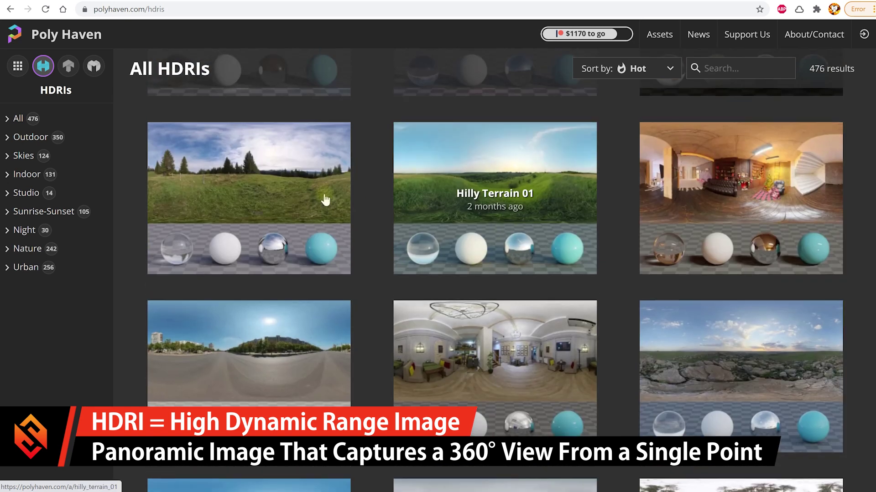
scroll(480, 310, down, 3)
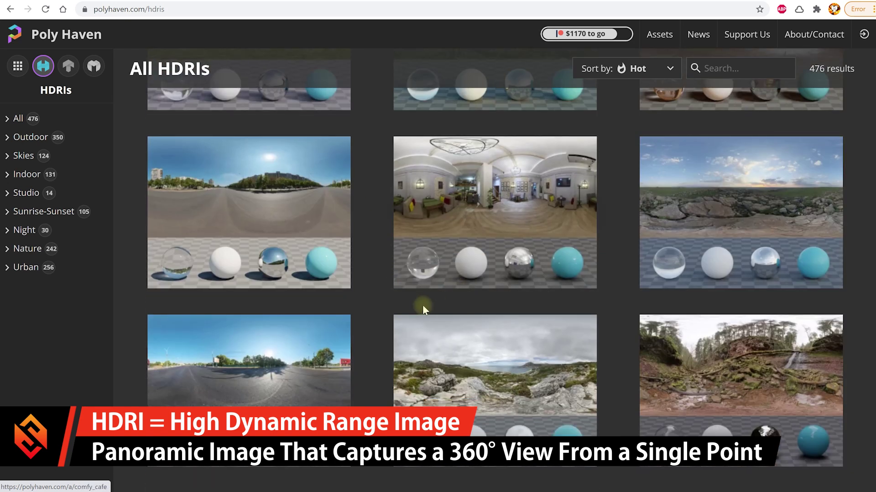
click(309, 203)
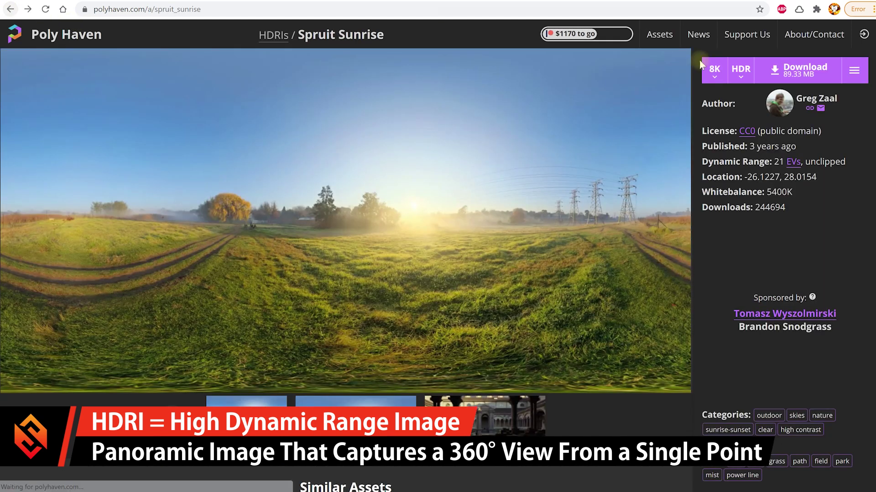
double_click(218, 9)
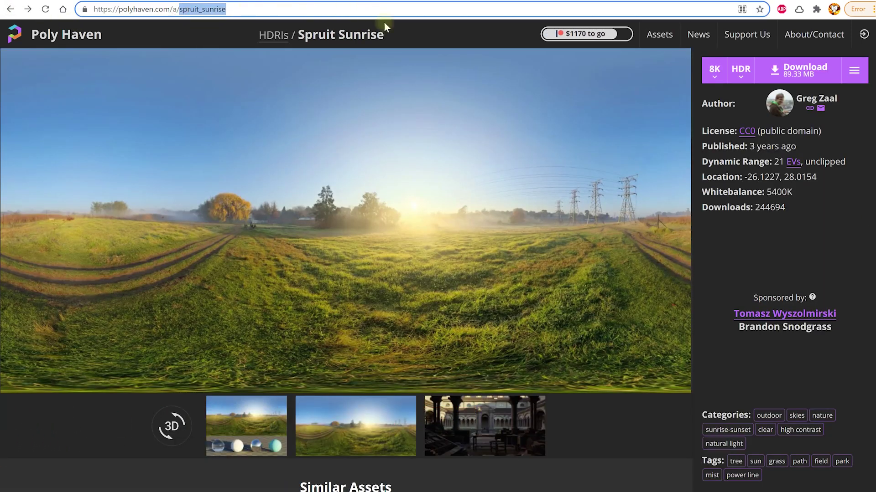
Choose 8K resolution and HDR file format for the Spruit Sunrise download
click(714, 78)
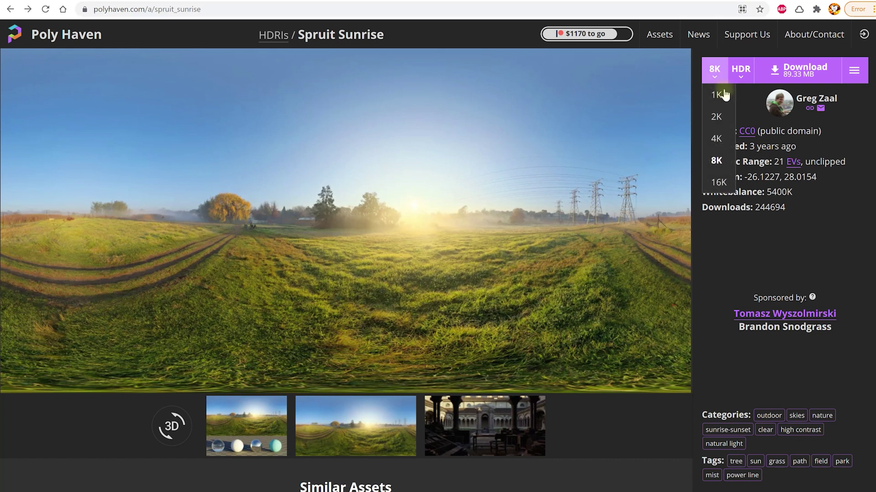
click(718, 160)
click(740, 75)
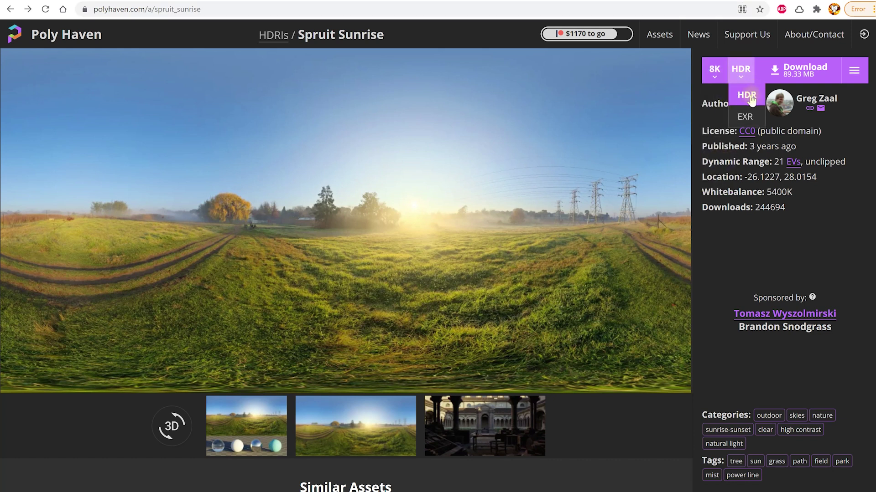
mouse_move(751, 100)
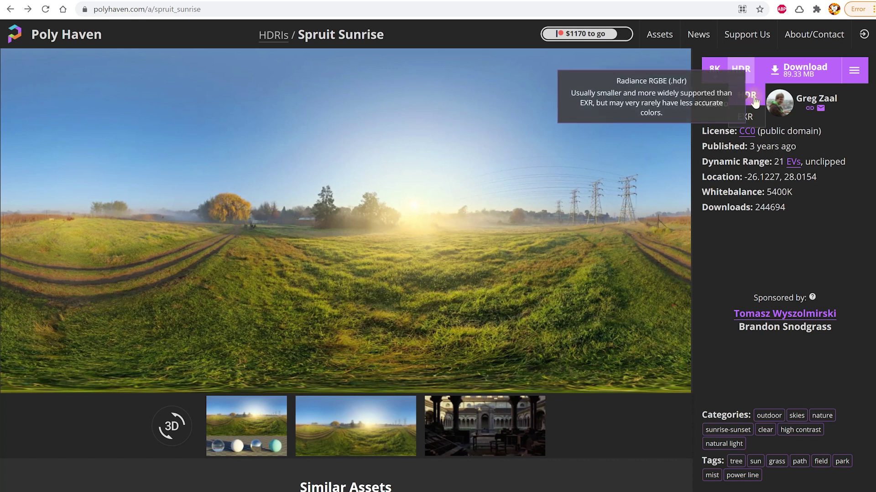
mouse_move(750, 123)
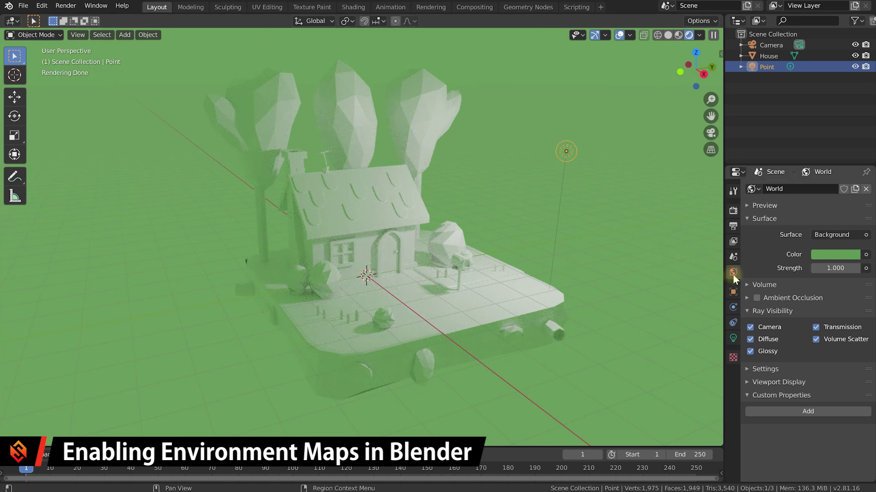
Feed the World Color from an Environment Texture, widen the Properties editor, and browse for an image
click(866, 255)
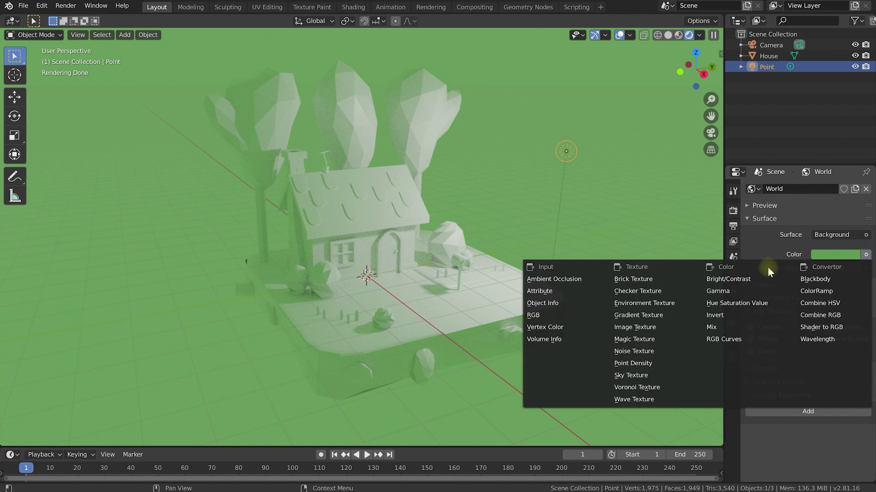
click(650, 304)
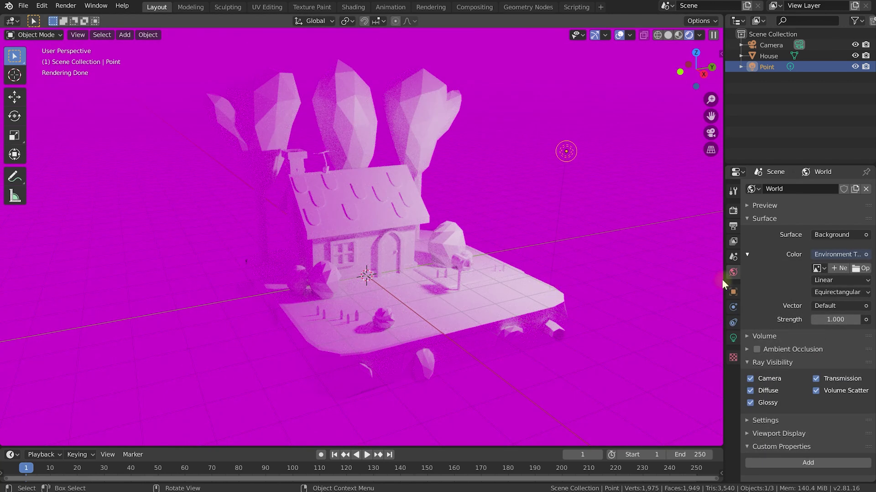
drag(722, 273, 646, 274)
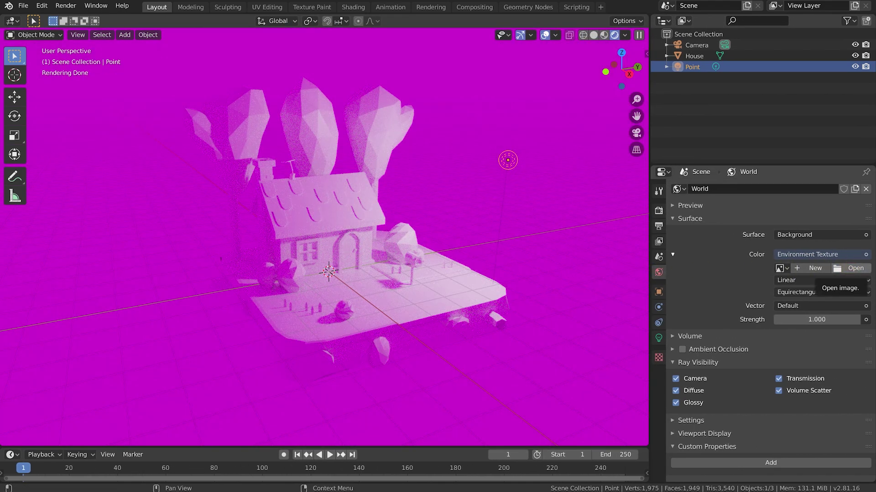
click(851, 269)
Load spruit_sunrise_8k.hdr from the footage subfolder, then orbit to view the house in the field
double_click(267, 154)
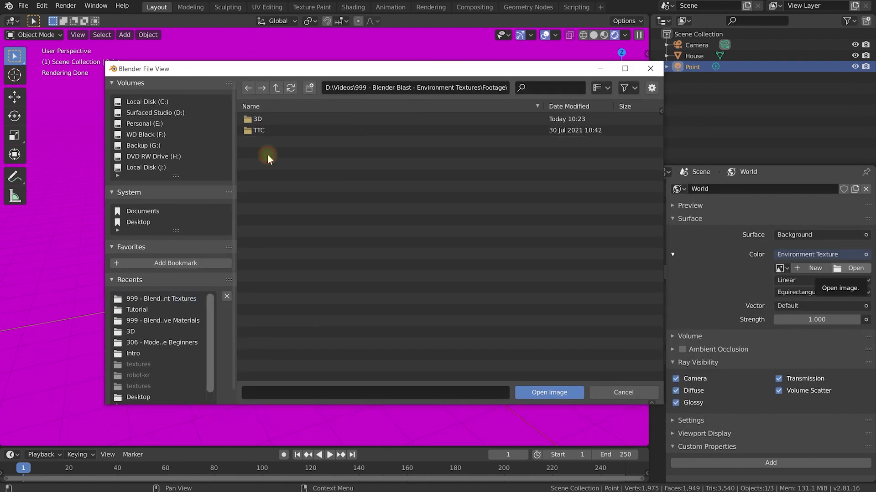
double_click(261, 119)
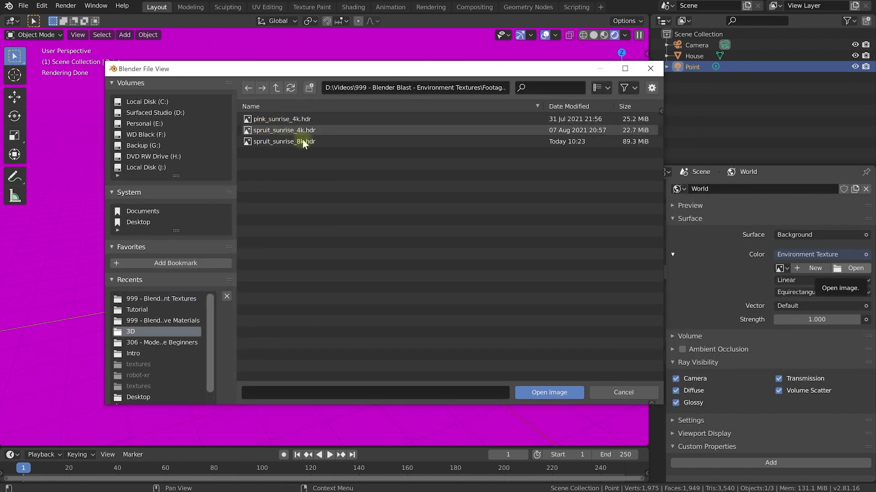
click(258, 143)
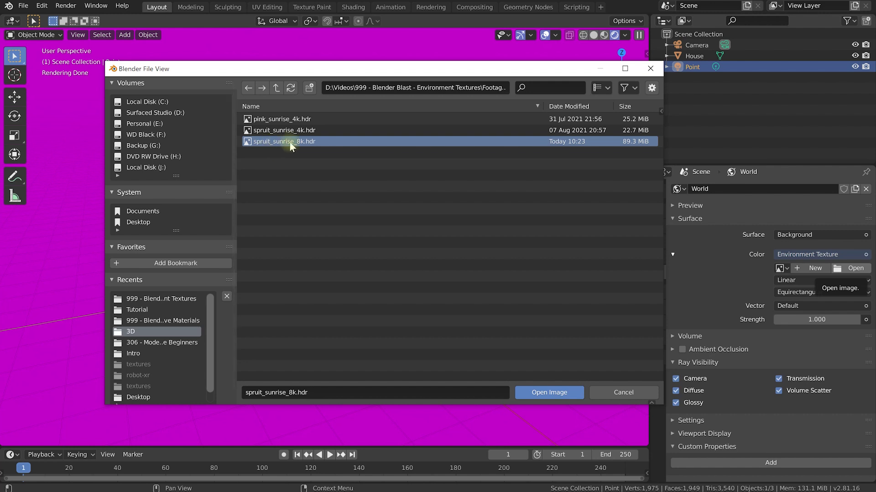
click(550, 394)
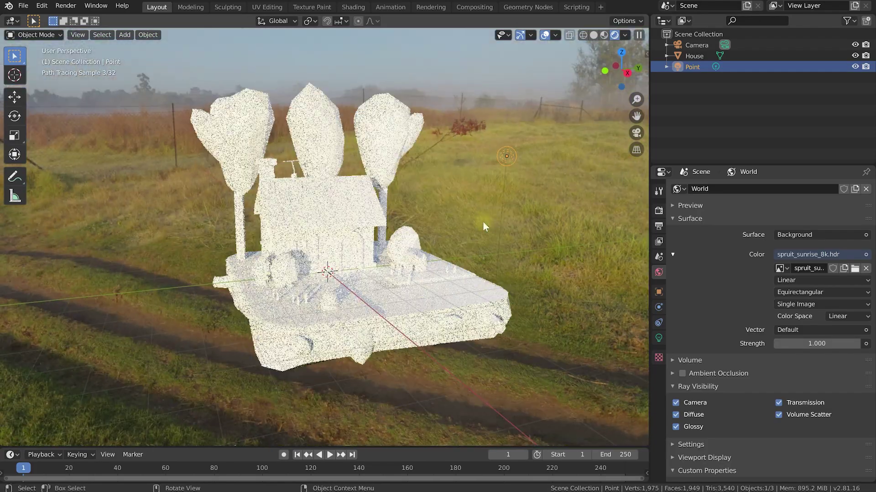
mouse_move(483, 223)
middle_down()
mouse_move(432, 238)
mouse_move(479, 200)
mouse_move(383, 53)
middle_up()
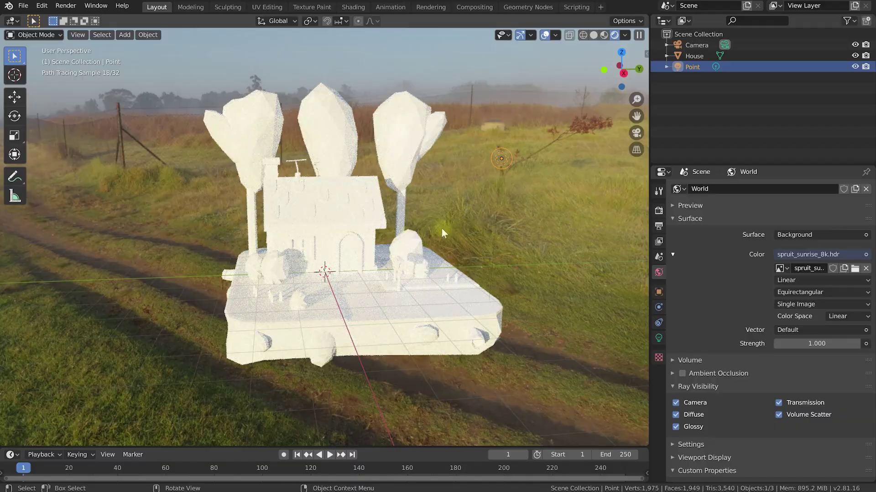
mouse_move(441, 229)
middle_down()
mouse_move(530, 217)
mouse_move(590, 172)
mouse_move(36, 201)
mouse_move(201, 248)
mouse_move(531, 200)
middle_up()
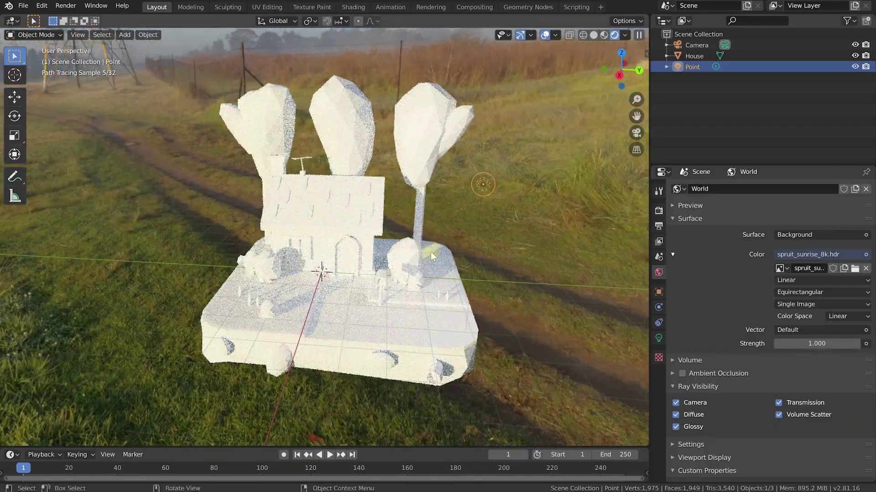
Delete the Point light, set World Strength to 0.800, and render the house with F12
key(x)
click(487, 188)
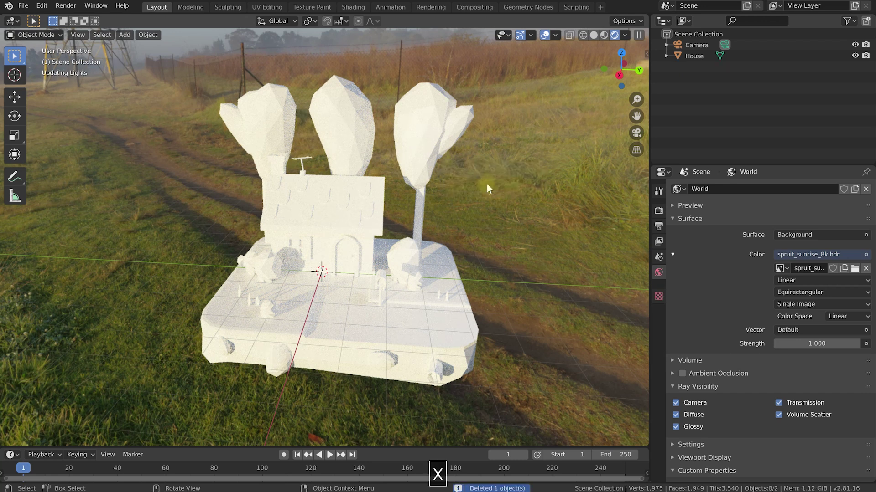
mouse_move(478, 205)
middle_down()
mouse_move(432, 226)
mouse_move(448, 226)
mouse_move(323, 260)
middle_up()
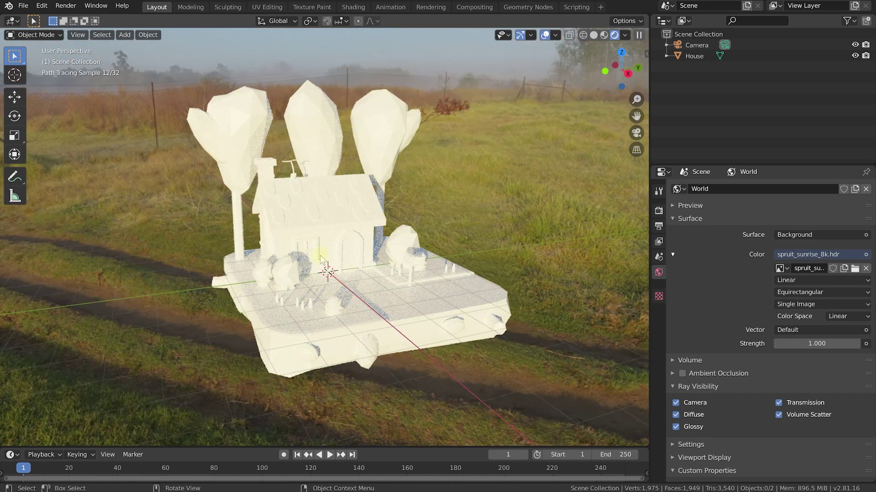
scroll(182, 228, up, 2)
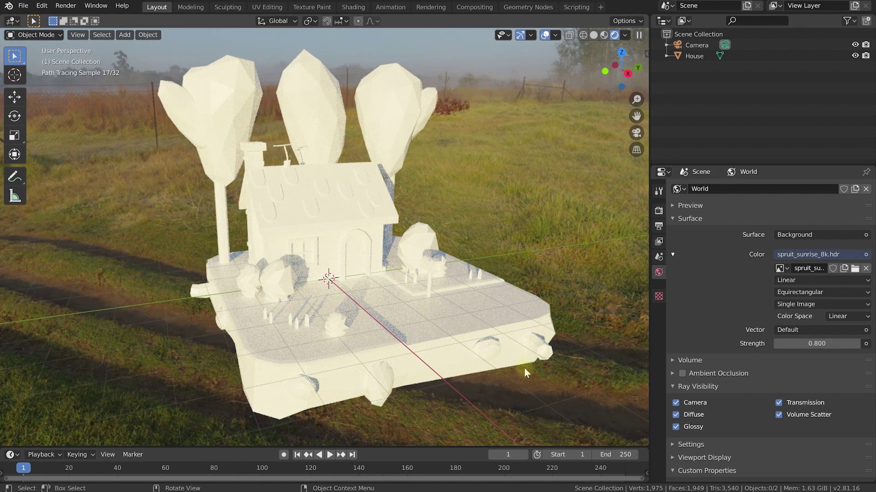
mouse_move(439, 311)
middle_down()
mouse_move(457, 307)
mouse_move(299, 281)
middle_up()
key(F12)
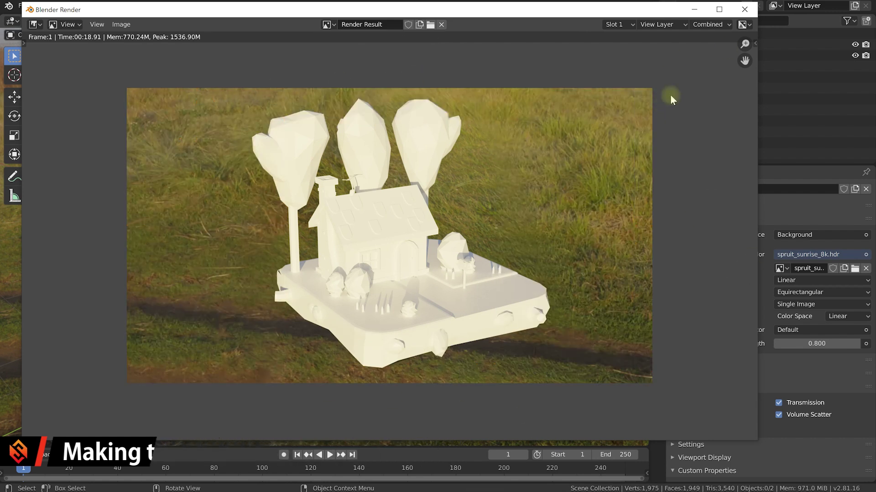
Close the render result and enable Film Transparent, orbiting to check the house without background
click(745, 9)
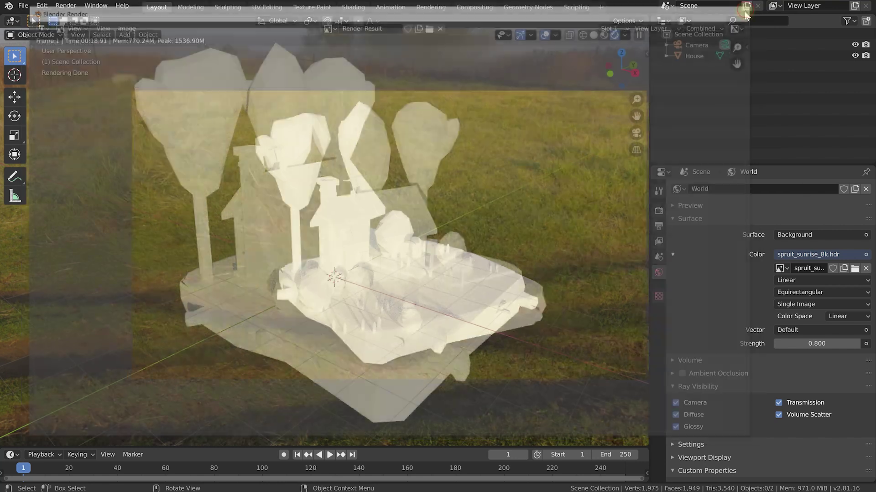
click(658, 211)
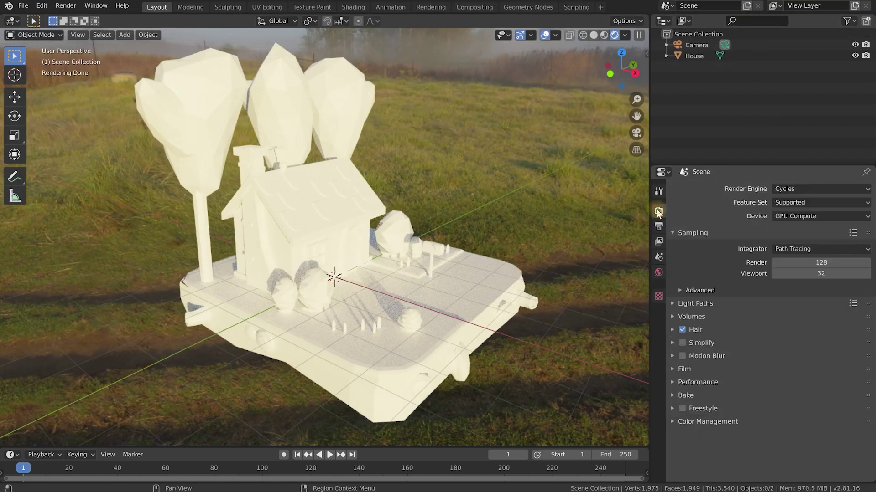
click(673, 368)
scroll(688, 371, down, 3)
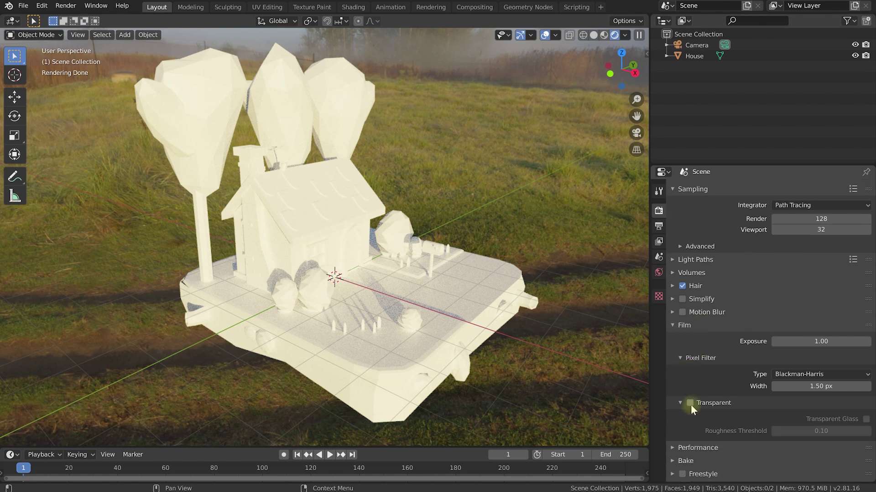
click(691, 403)
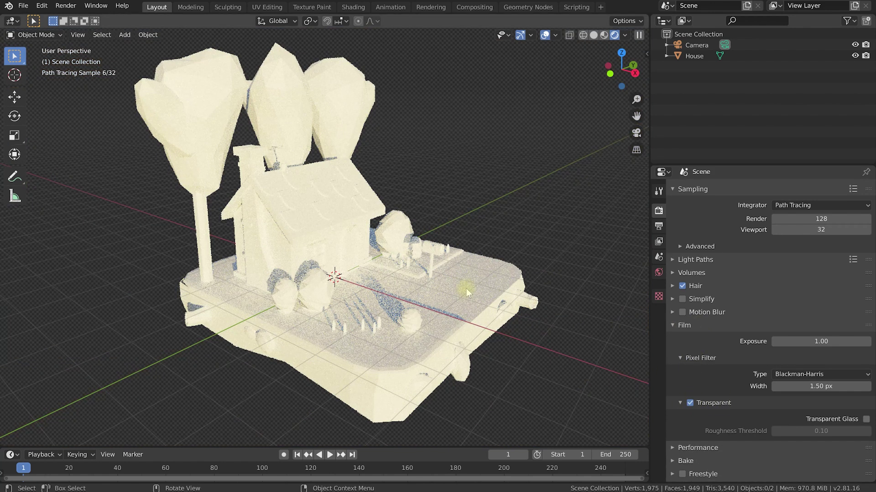
middle_drag(409, 317, 404, 311)
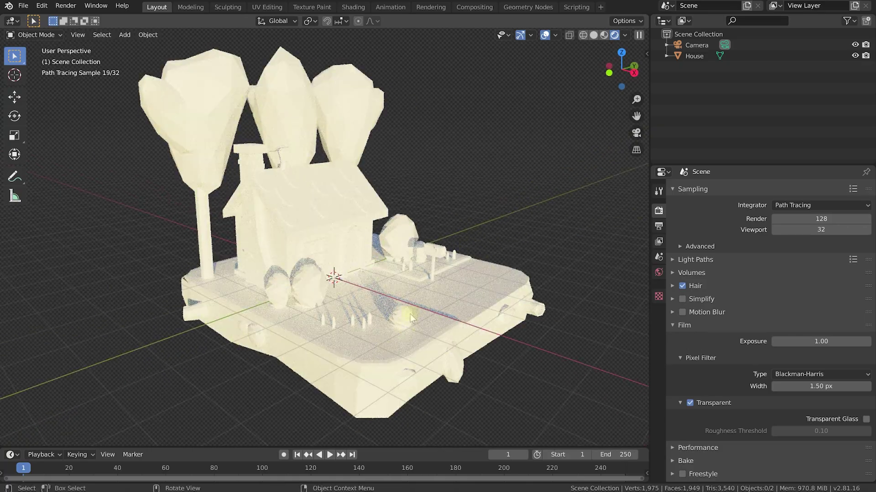
middle_drag(463, 267, 519, 339)
Set the House material's Principled BSDF to Metallic 0.481, Specular 0.563 and Roughness 0.459
click(433, 299)
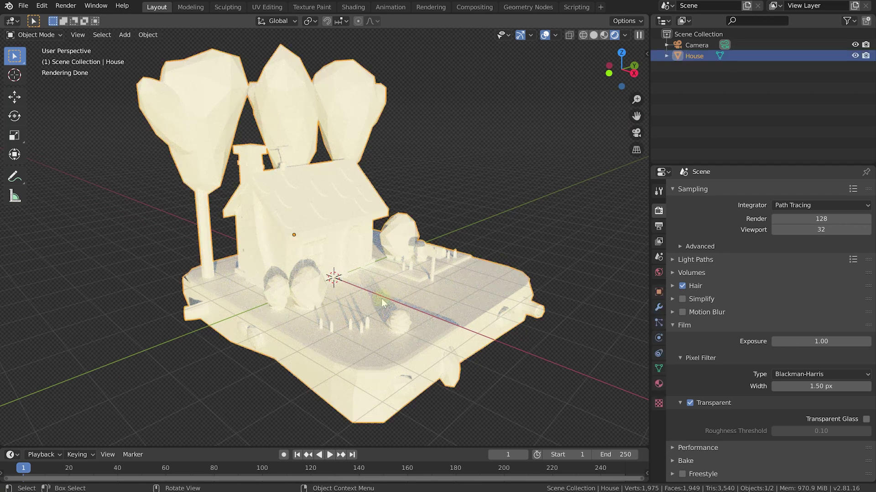
click(659, 384)
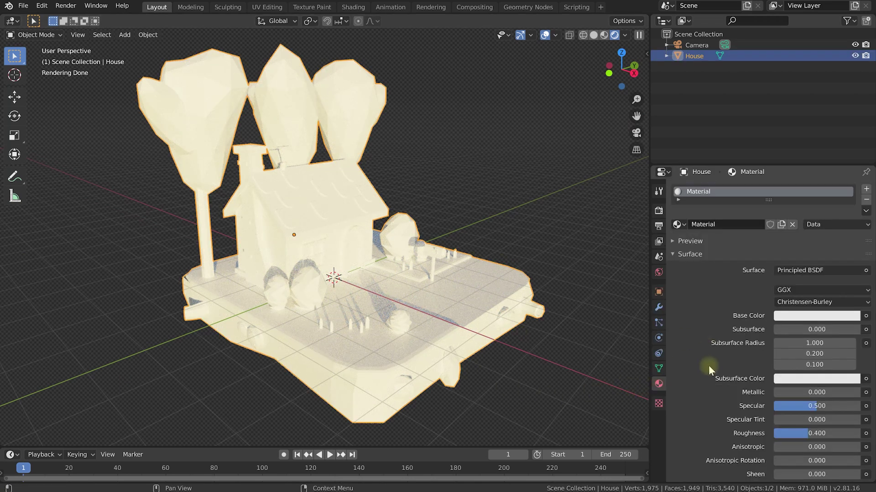
middle_drag(708, 367, 716, 271)
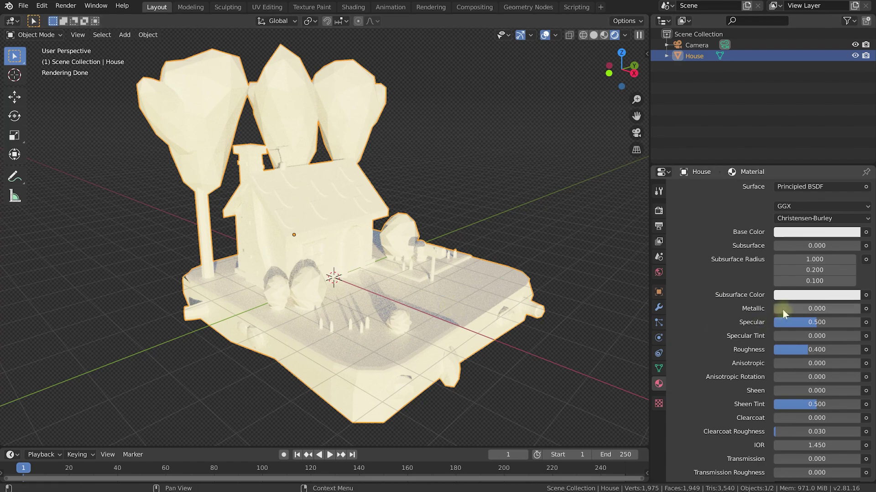
click(781, 310)
drag(781, 309, 784, 350)
middle_drag(456, 320, 369, 351)
drag(789, 350, 778, 350)
middle_drag(375, 401, 387, 289)
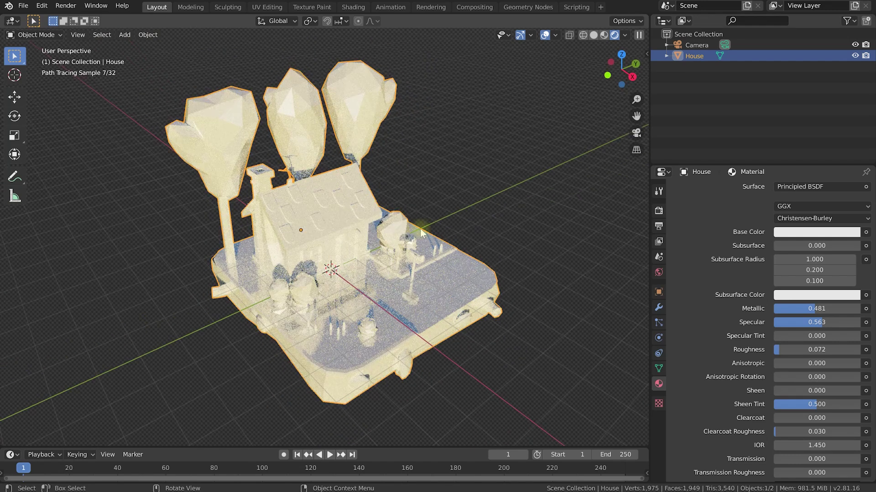
drag(790, 350, 825, 349)
middle_drag(445, 281, 448, 261)
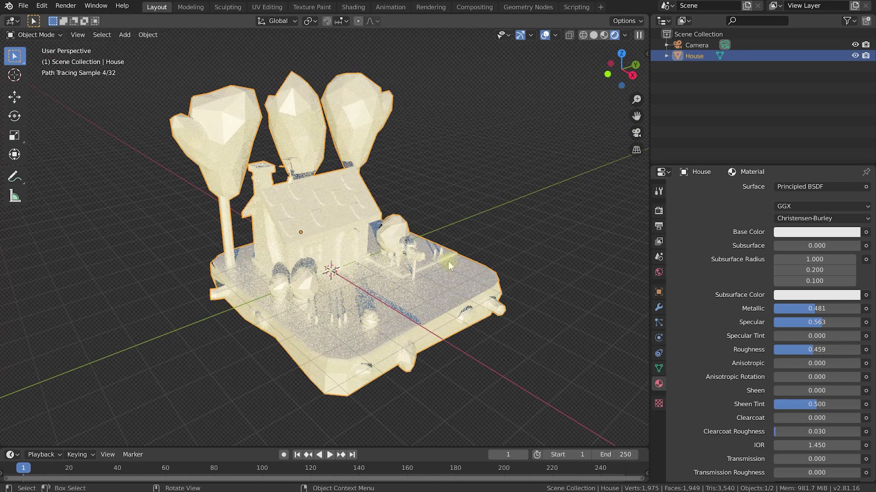
Uncheck Film Transparent to reveal the grass-field HDRI again, then bring up the World properties
click(658, 211)
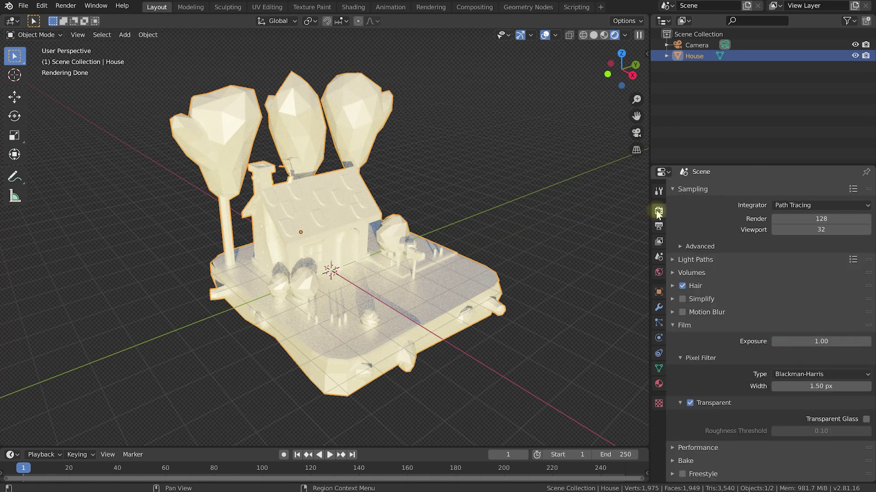
click(689, 403)
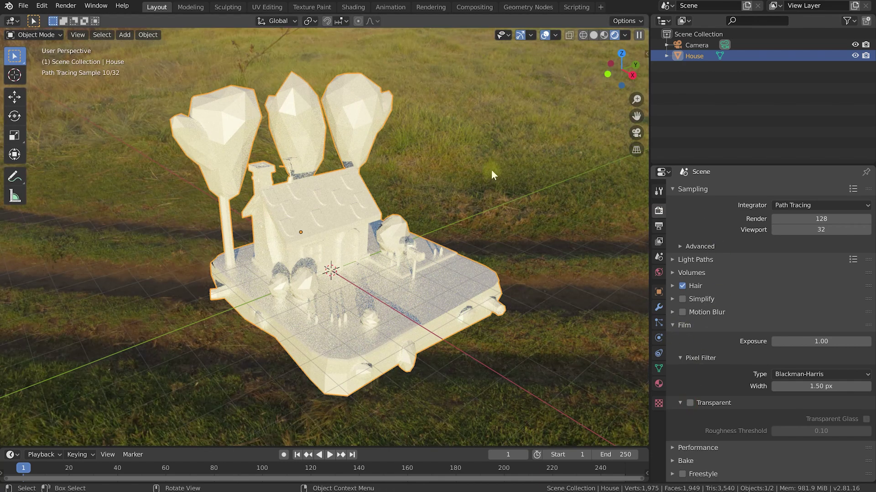
middle_drag(491, 169, 465, 192)
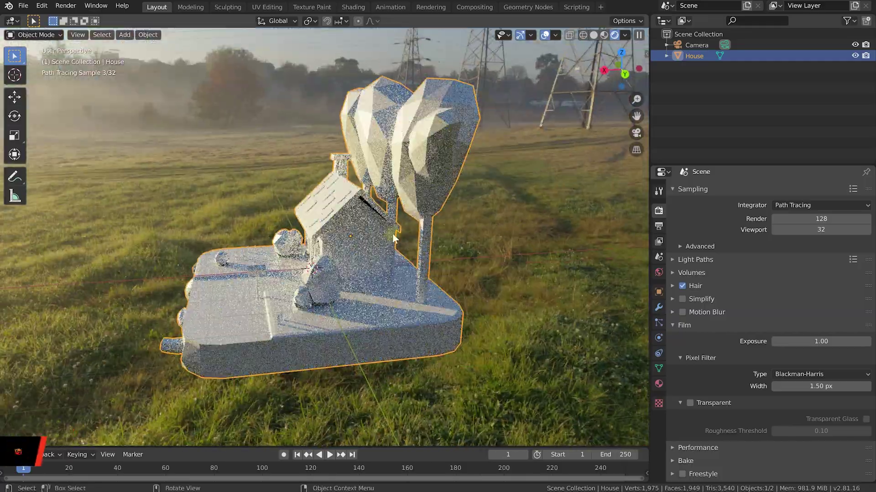
mouse_move(319, 205)
middle_down()
mouse_move(215, 186)
mouse_move(493, 202)
middle_up()
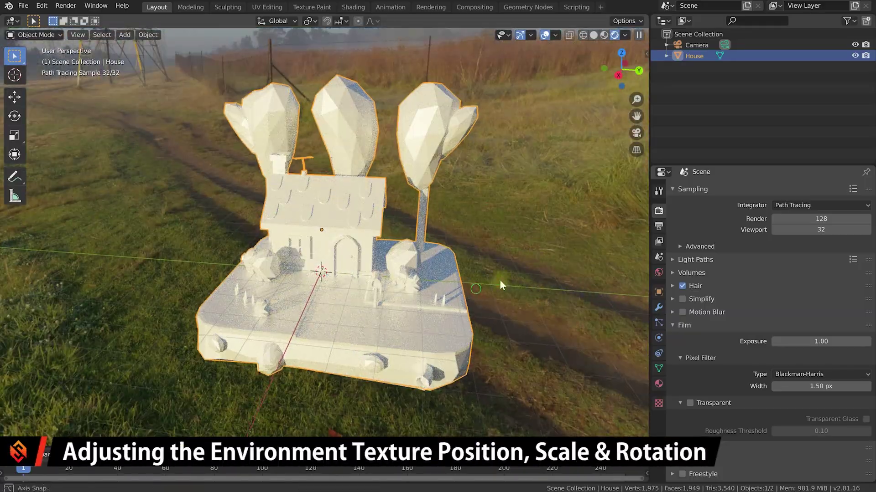
mouse_move(500, 280)
middle_down()
mouse_move(538, 248)
mouse_move(533, 198)
mouse_move(506, 258)
mouse_move(482, 237)
middle_up()
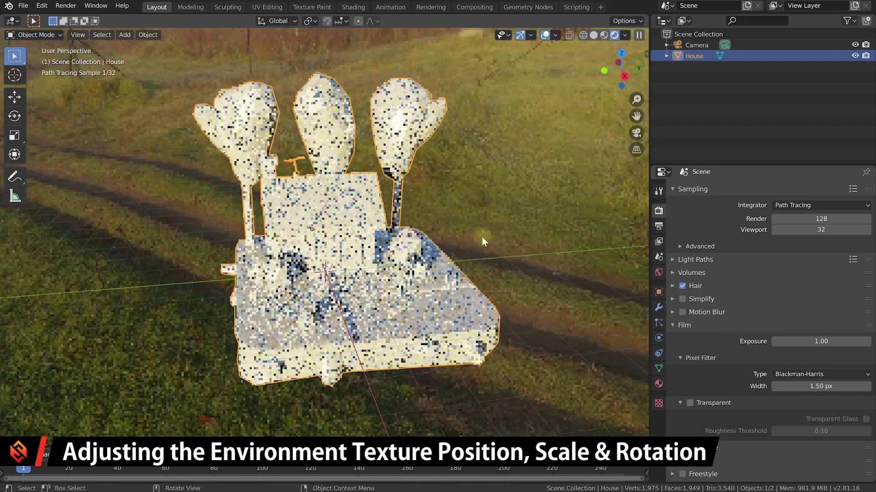
click(659, 274)
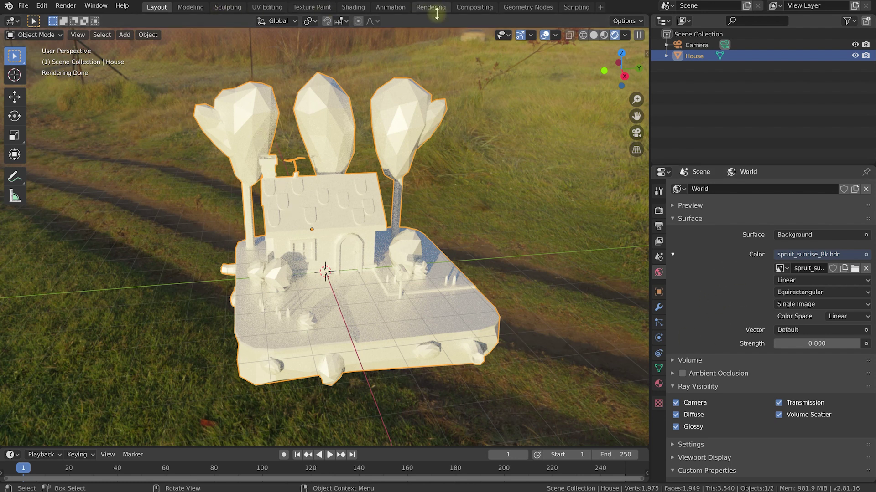
Split the 3D viewport horizontally into a top and bottom area
right_click(410, 14)
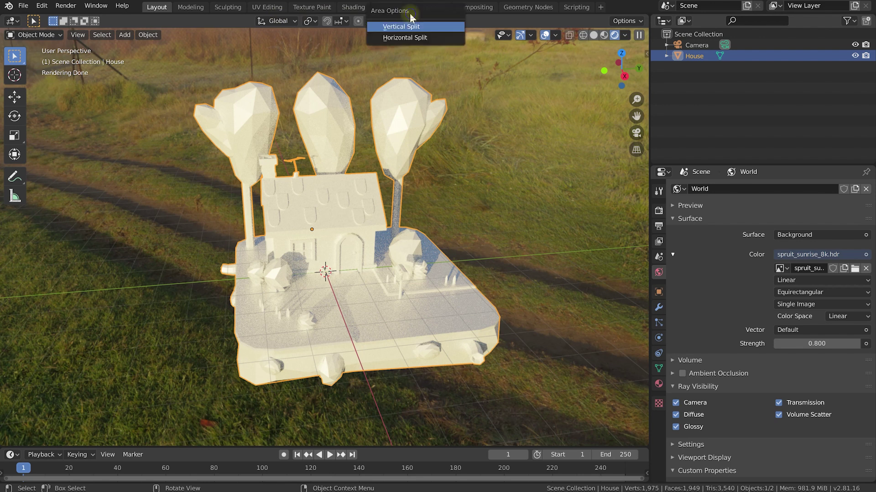
click(406, 37)
click(322, 208)
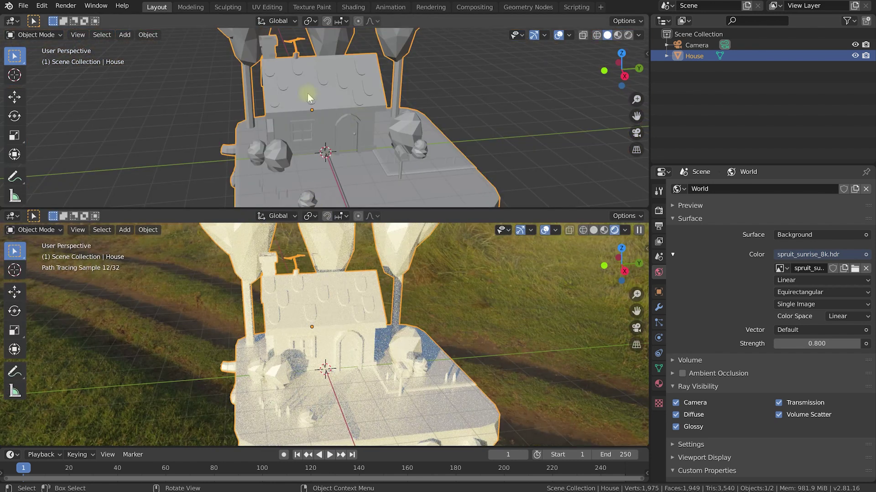
middle_drag(262, 114, 181, 86)
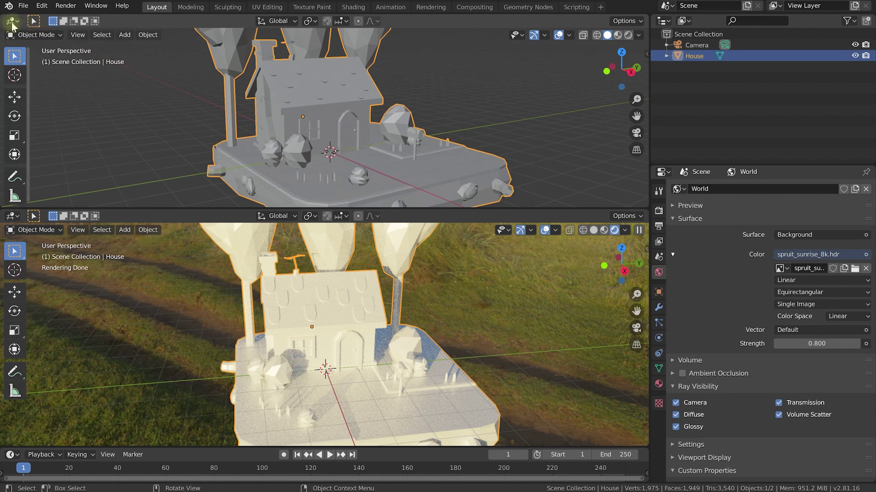
Turn the top area into a Shader Editor showing the House material's Principled BSDF nodes
click(12, 21)
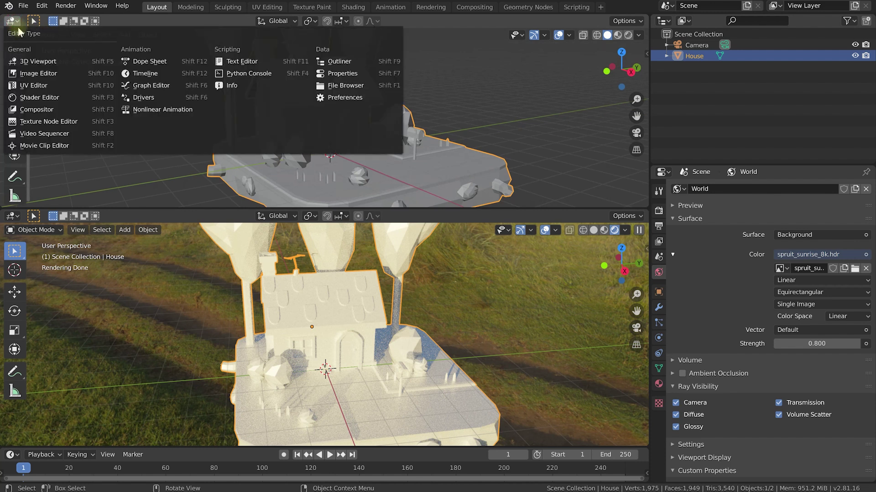
click(37, 98)
middle_drag(348, 152, 306, 128)
scroll(397, 119, up, 2)
scroll(274, 73, up, 2)
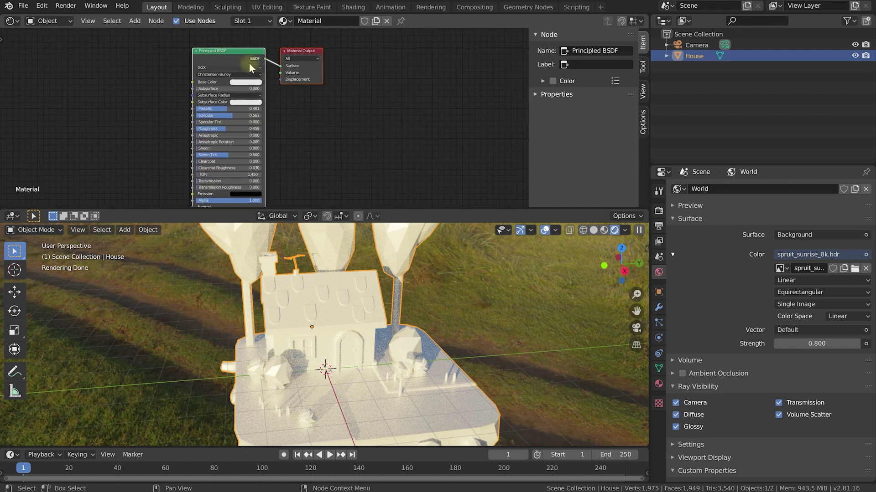
middle_drag(360, 372, 360, 339)
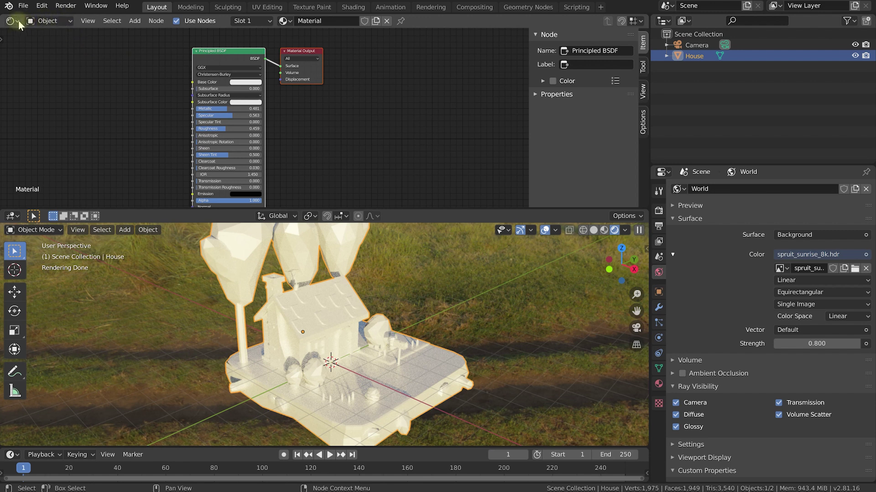
Switch the Shader Editor from Object to World to show the HDRI node tree
click(66, 21)
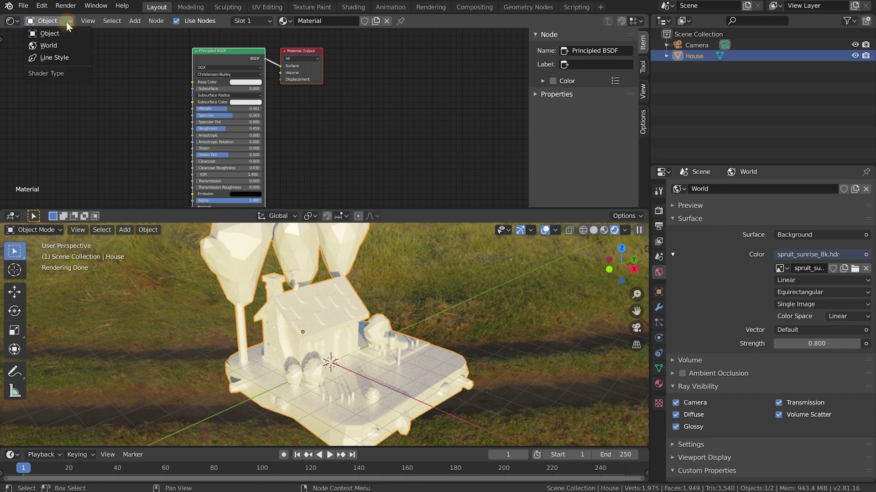
click(54, 47)
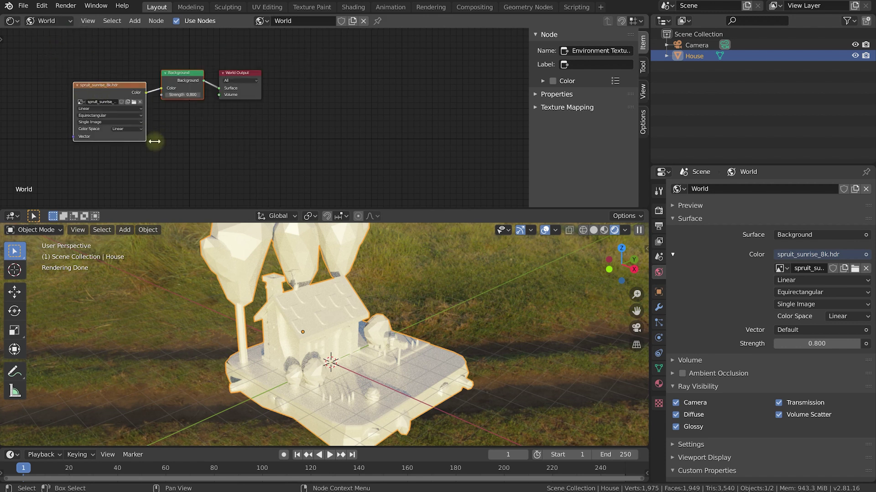
middle_drag(155, 142, 358, 135)
scroll(365, 146, up, 2)
Spread out the Environment Texture, Background and World Output nodes
drag(220, 85, 152, 77)
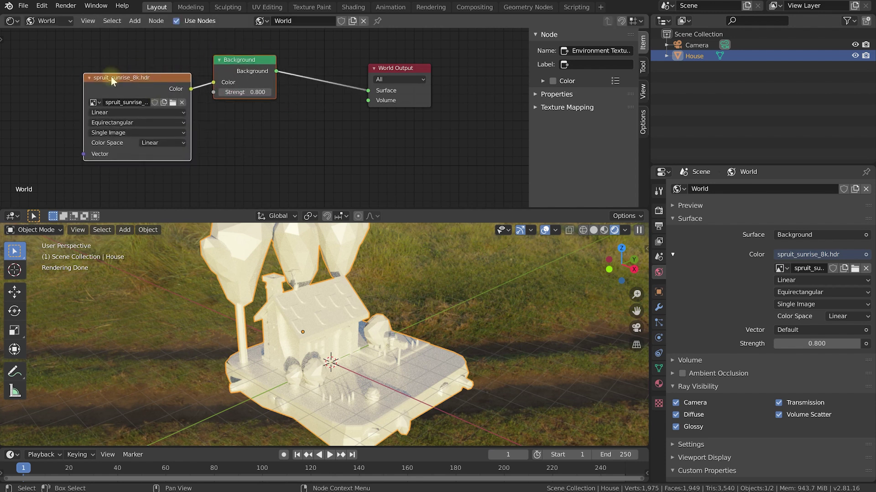
drag(242, 60, 267, 67)
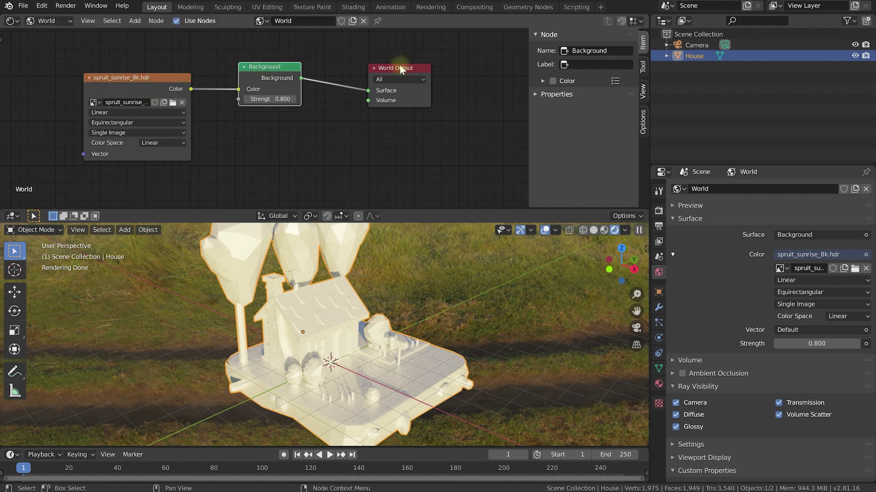
drag(400, 68, 417, 61)
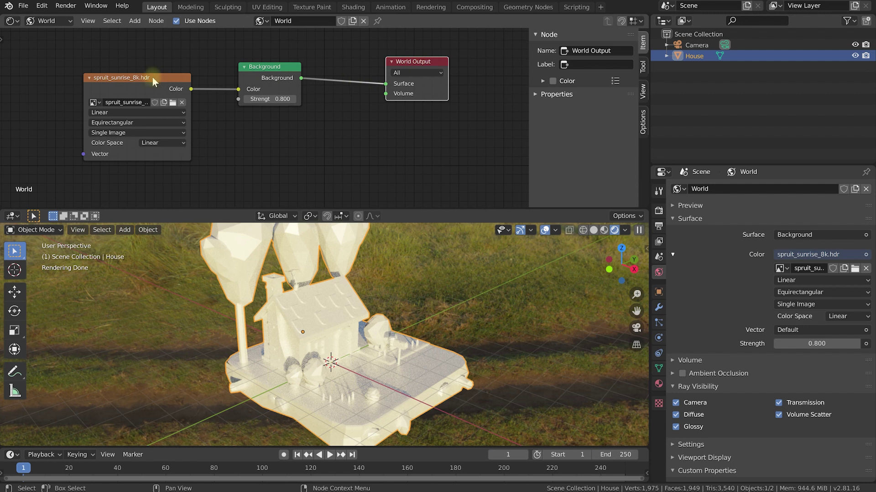
drag(151, 78, 110, 54)
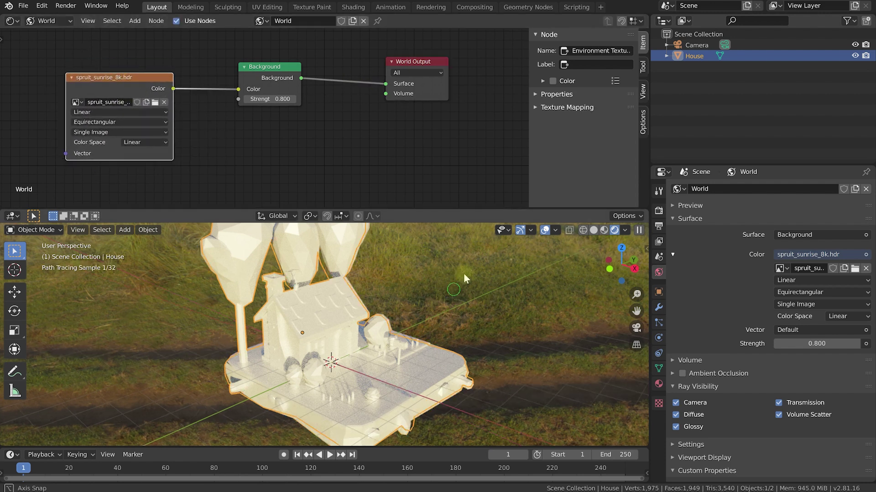
middle_drag(464, 273, 454, 326)
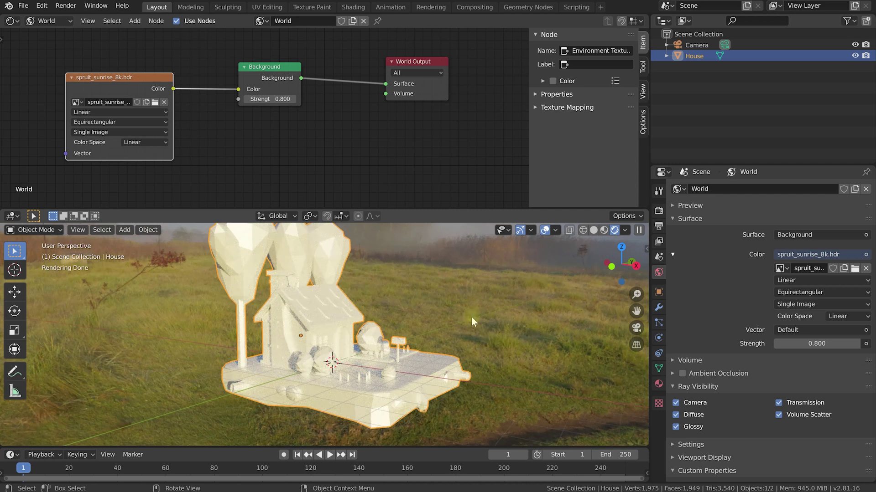
Add a Texture Coordinate node to the left of the HDRI Environment Texture
middle_drag(353, 143, 208, 97)
scroll(216, 104, down, 2)
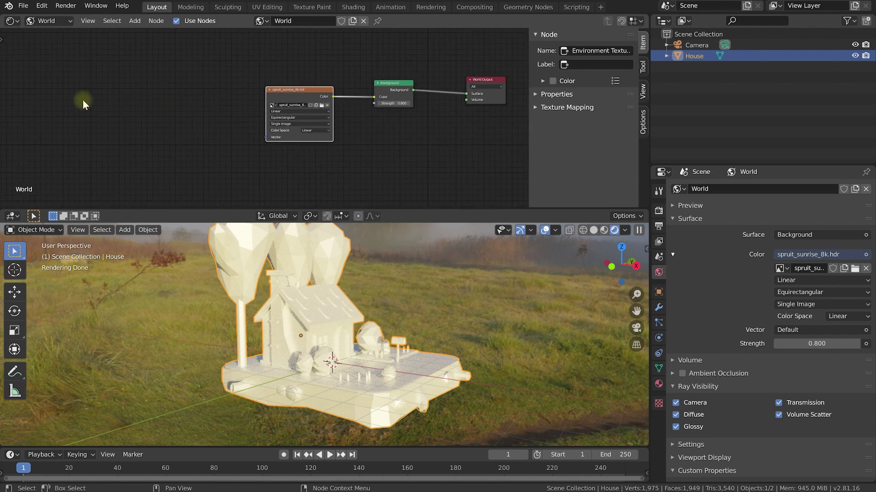
key(shift+a)
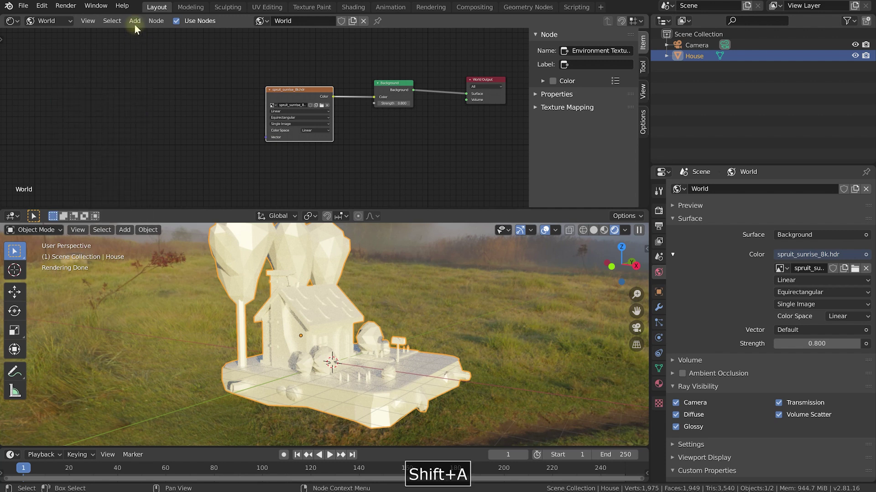
click(134, 23)
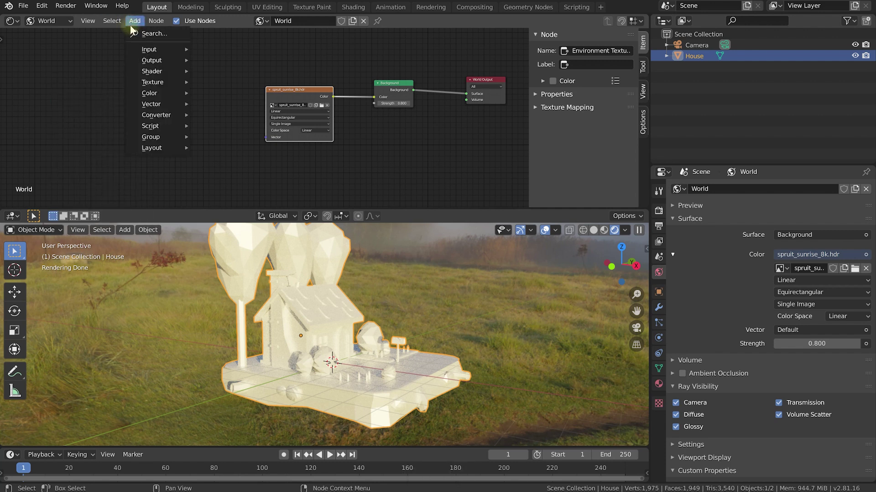
mouse_move(149, 49)
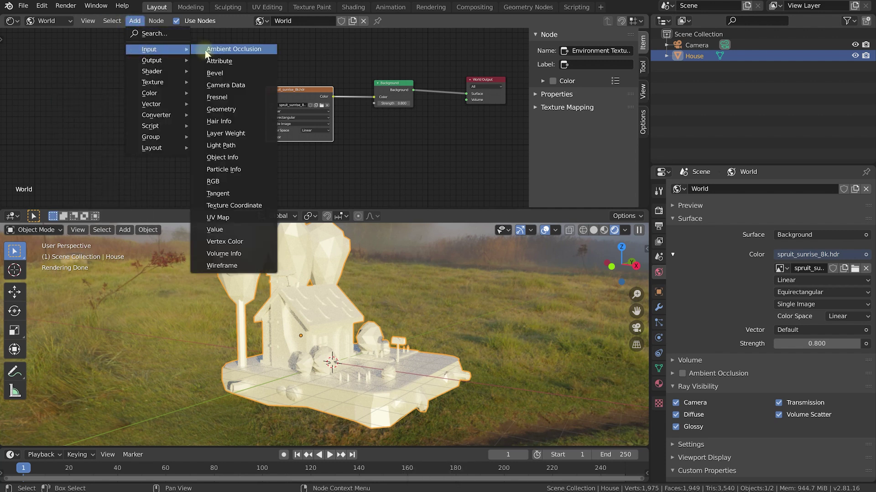
click(227, 207)
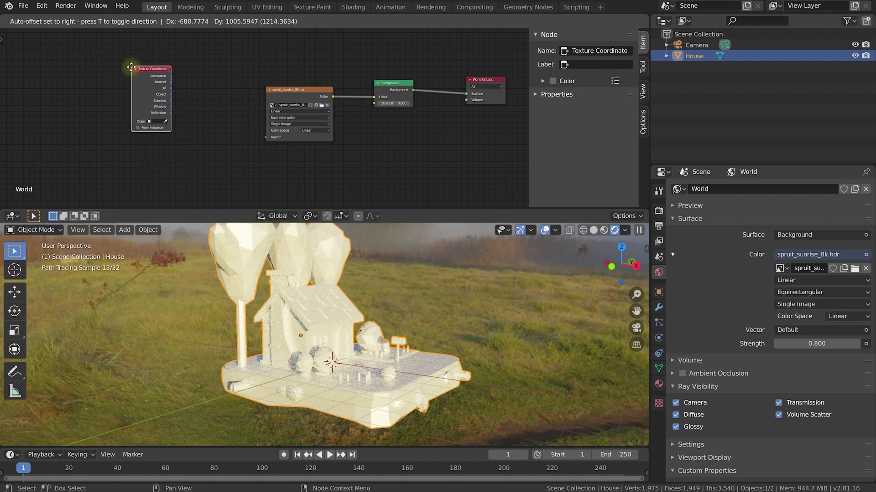
click(105, 63)
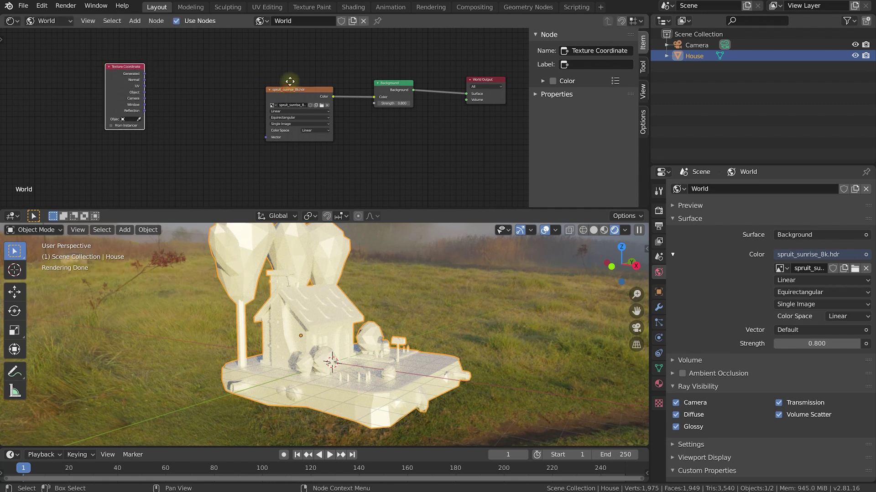
drag(283, 86, 287, 80)
drag(121, 65, 115, 65)
scroll(186, 91, up, 2)
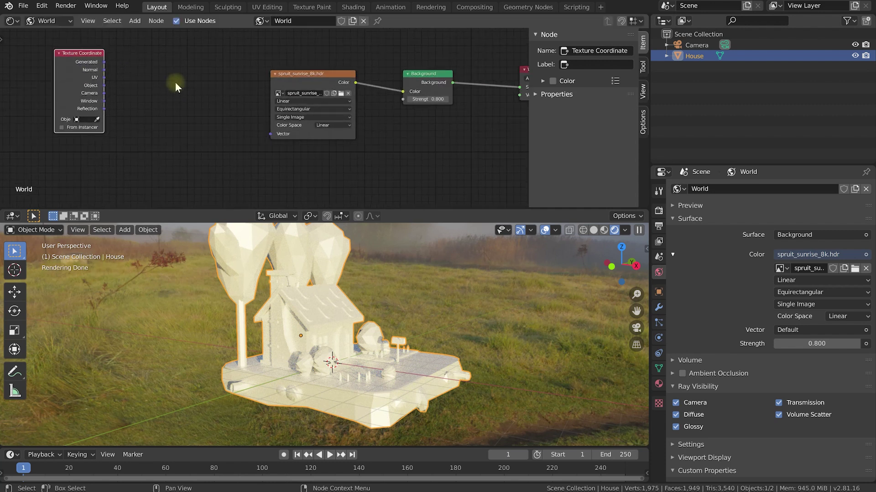
key(Home)
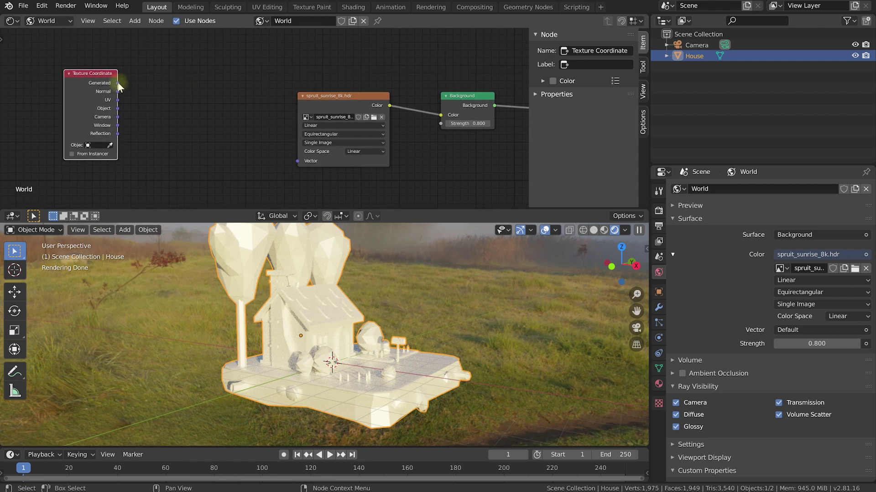
Link the Texture Coordinate Generated output to the Environment Texture's Vector input
drag(117, 82, 177, 47)
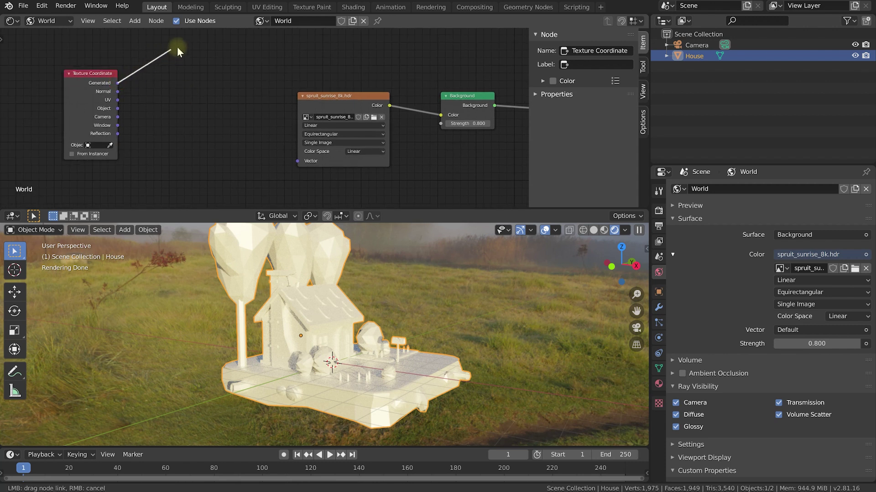
drag(253, 84, 298, 161)
drag(335, 94, 329, 89)
drag(88, 72, 74, 65)
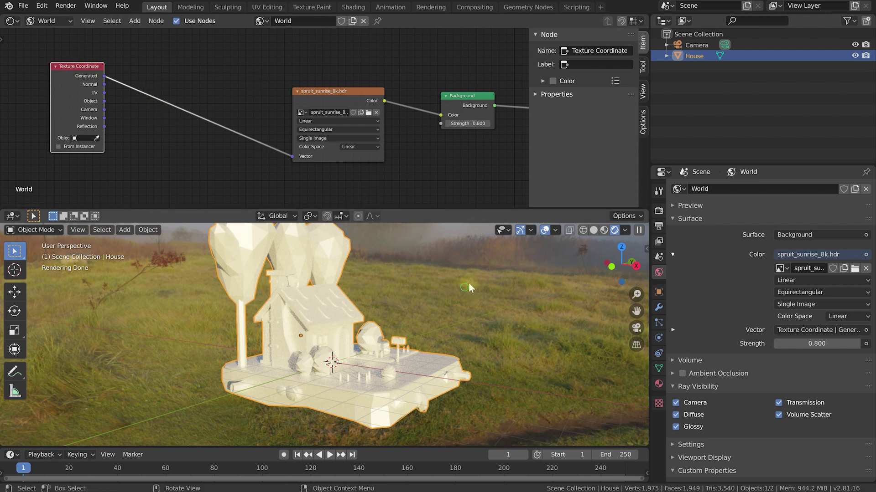
middle_drag(469, 282, 433, 260)
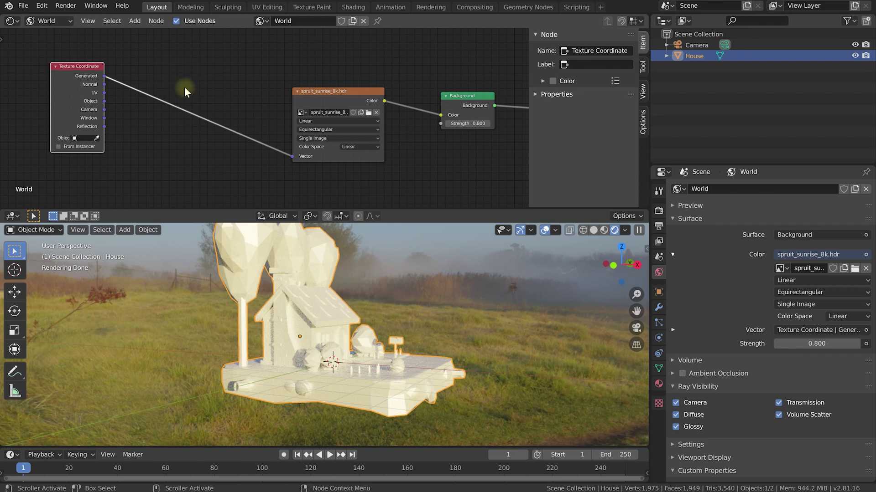
Add a Vector > Mapping node and drop it onto the Generated-to-Vector link
click(134, 22)
mouse_move(170, 105)
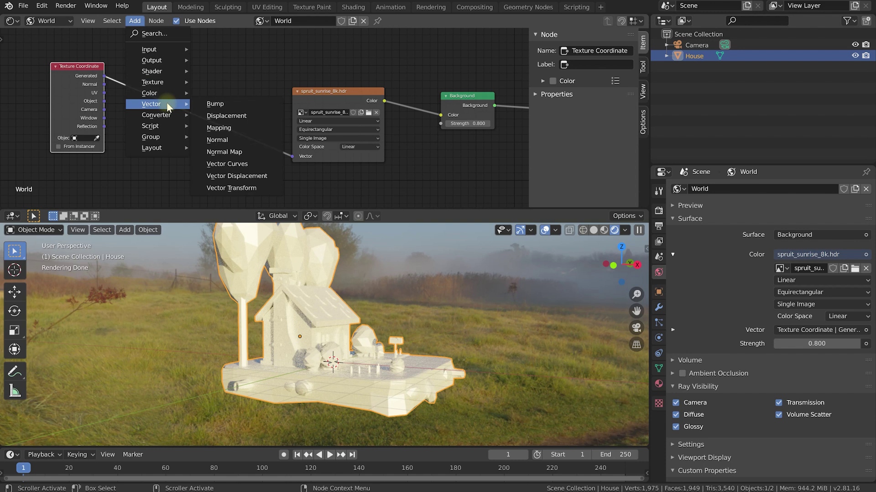
click(226, 130)
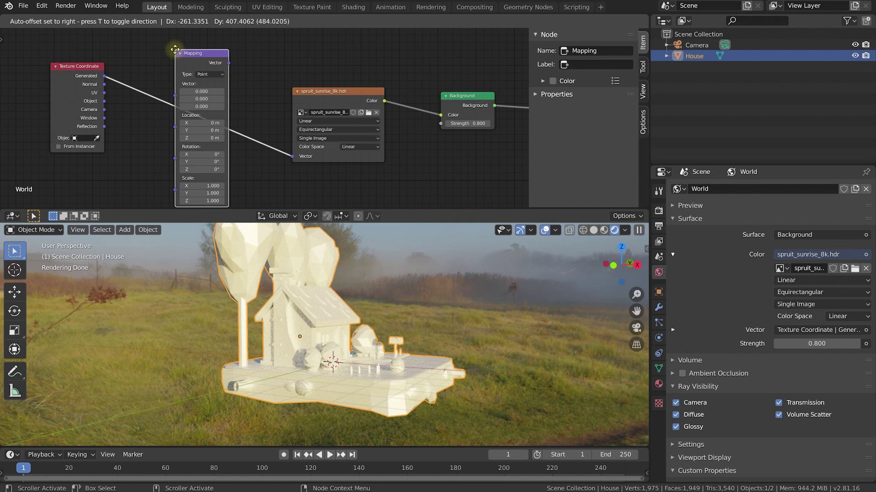
click(175, 49)
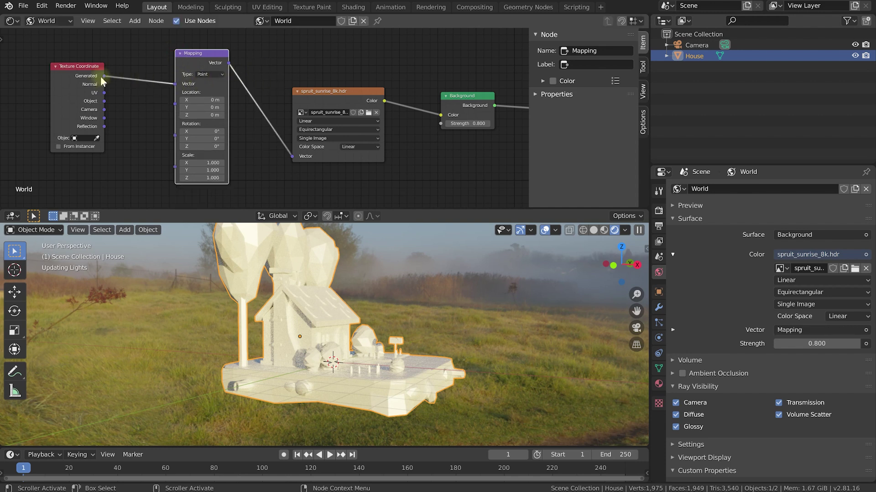
Line up the Texture Coordinate, Mapping and HDRI image nodes neatly
drag(84, 73, 75, 72)
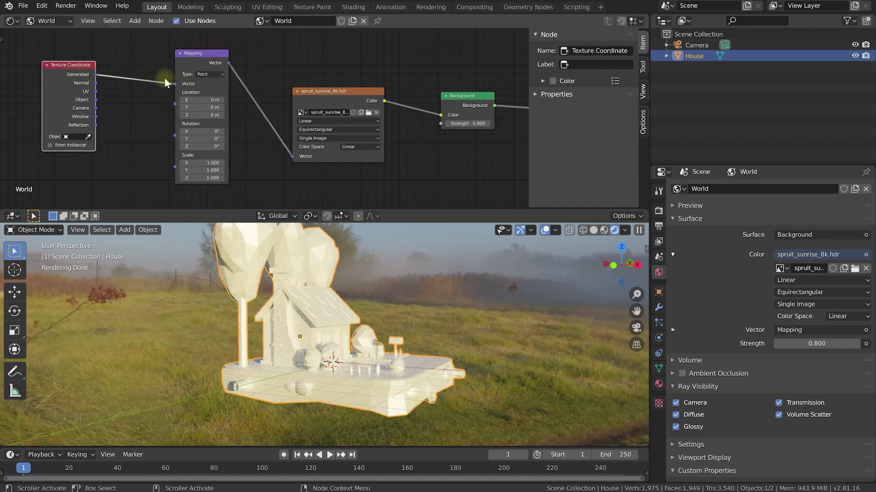
drag(189, 56, 173, 61)
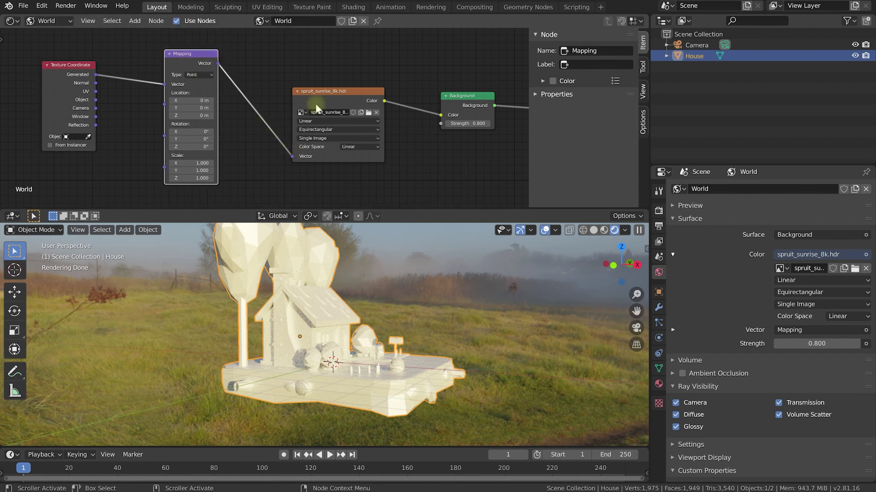
drag(315, 103, 312, 94)
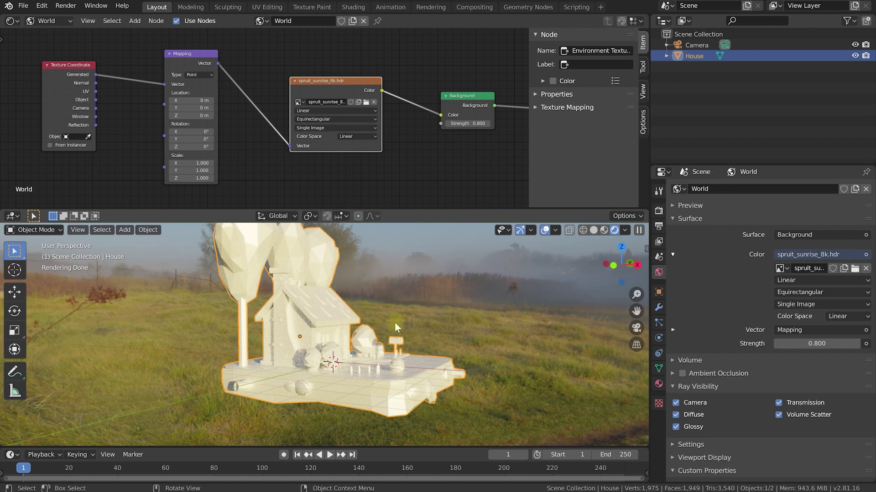
mouse_move(392, 321)
middle_down()
mouse_move(418, 329)
mouse_move(412, 324)
middle_up()
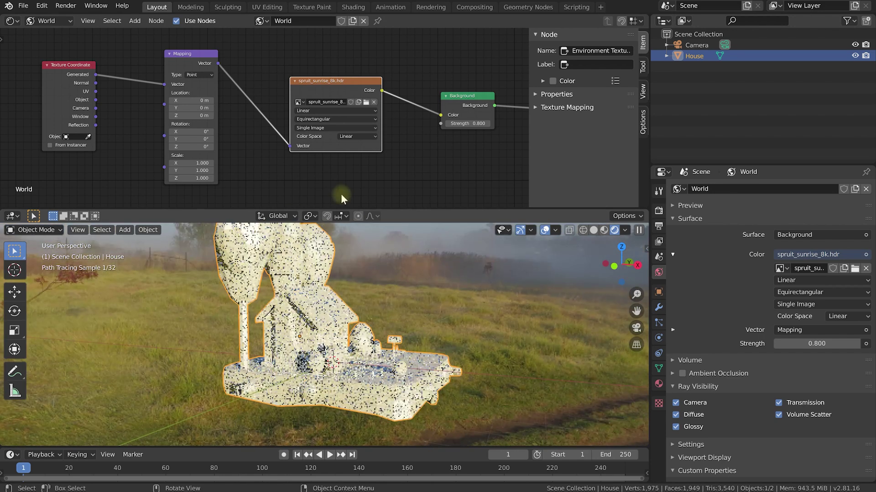
drag(203, 63, 196, 60)
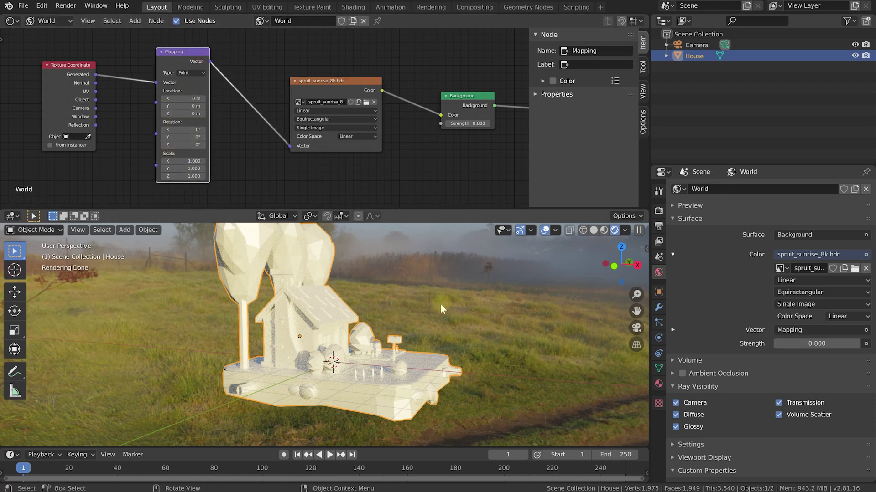
Set the Mapping node's Rotation Z to 28.8° and Scale Y to 2
mouse_move(441, 306)
middle_down()
mouse_move(600, 292)
mouse_move(399, 297)
mouse_move(285, 233)
middle_up()
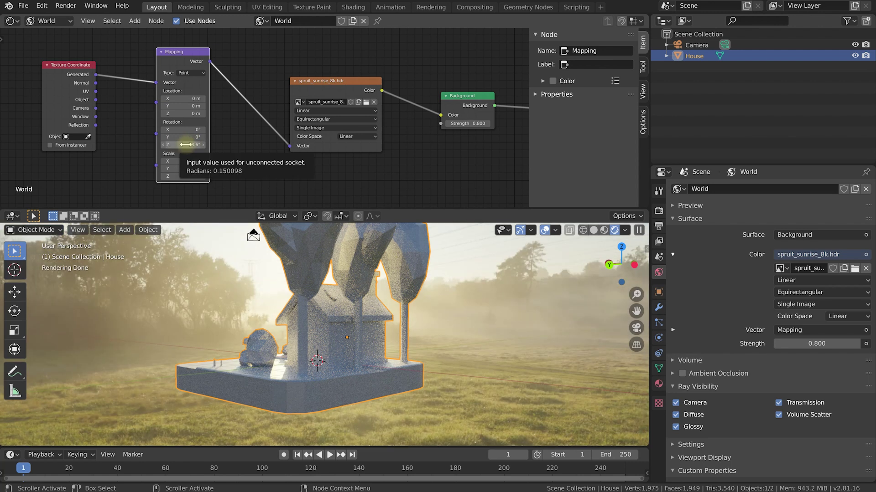
drag(196, 145, 216, 144)
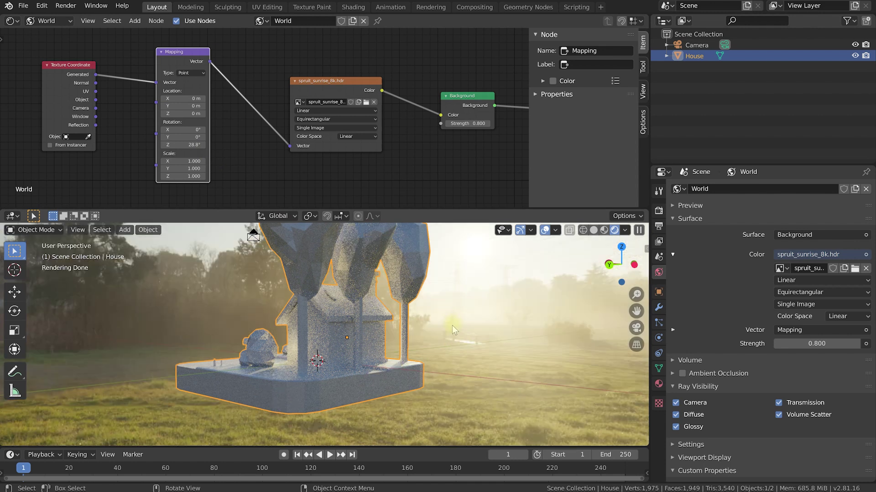
double_click(182, 169)
text(2)
key(Return)
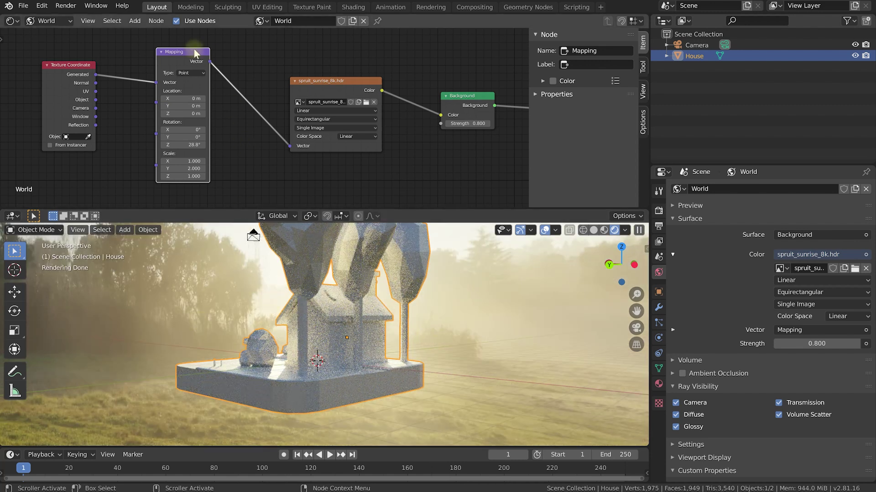
Resize the 3D view against the node editor to inspect the stretched HDRI background
drag(195, 52, 192, 54)
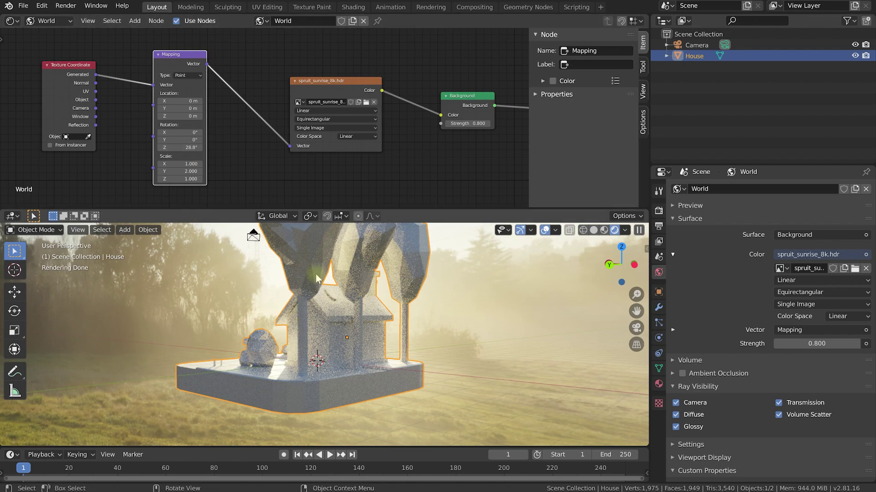
drag(395, 214, 395, 97)
middle_drag(338, 256, 462, 286)
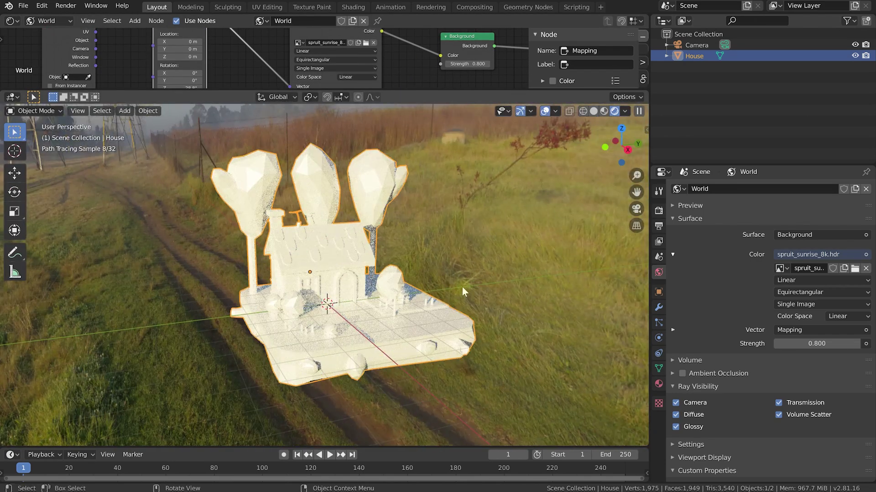
drag(456, 91, 451, 249)
Rearrange the Background and HDRI image nodes so the whole world tree is visible
middle_drag(440, 166, 301, 166)
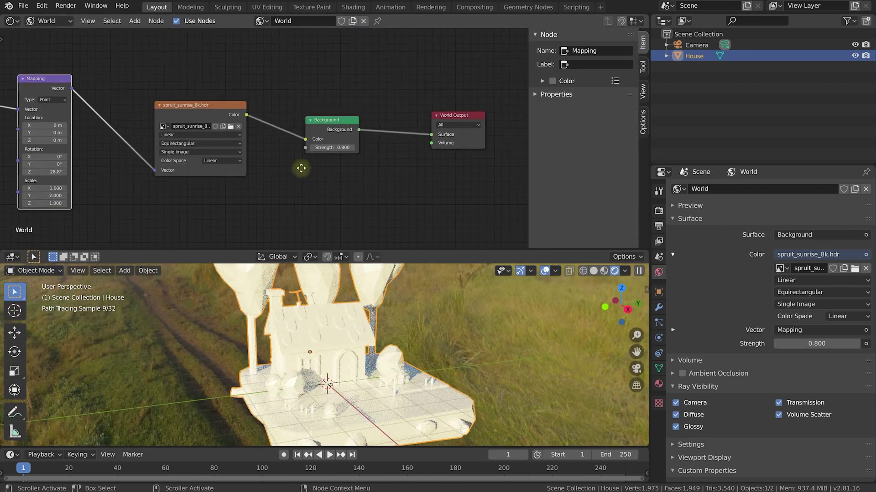
drag(333, 124, 359, 105)
drag(196, 106, 161, 77)
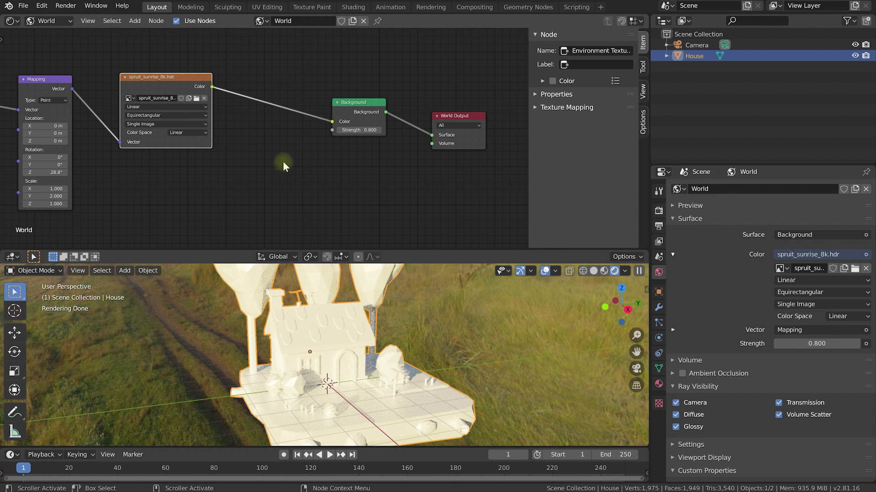
scroll(432, 324, down, 5)
middle_drag(419, 321, 415, 341)
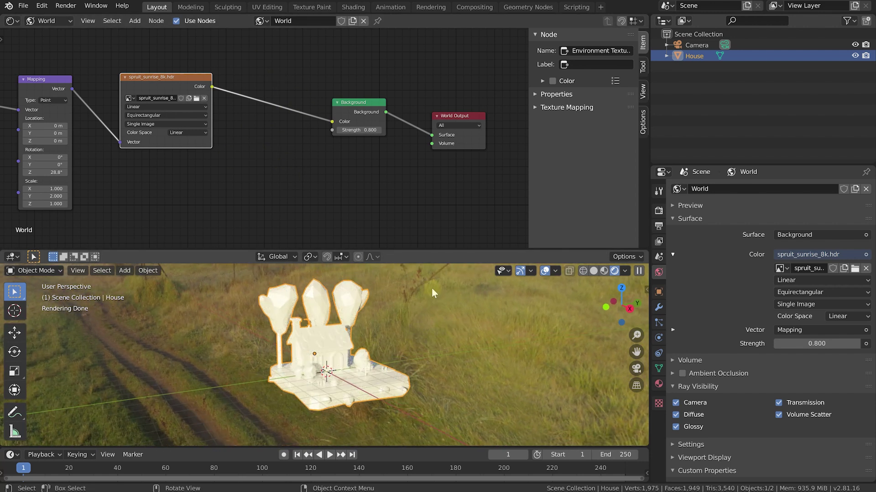
Join the node editor area into the 3D viewport
right_click(420, 249)
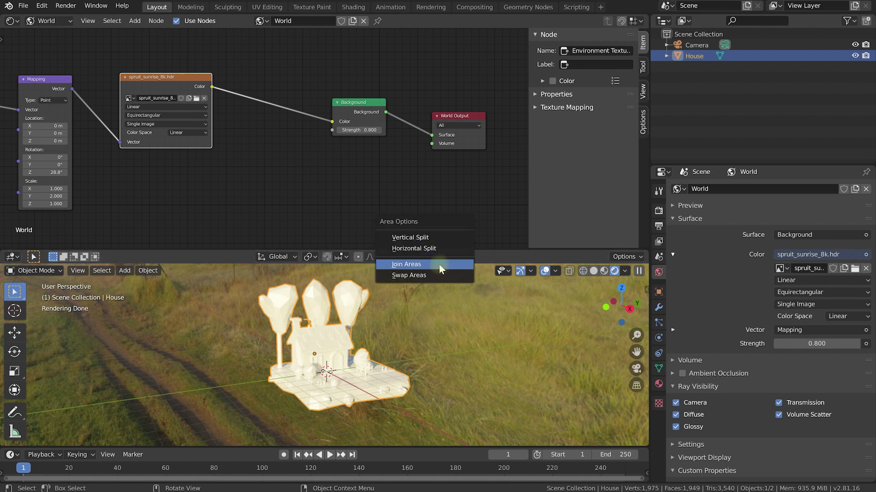
click(432, 263)
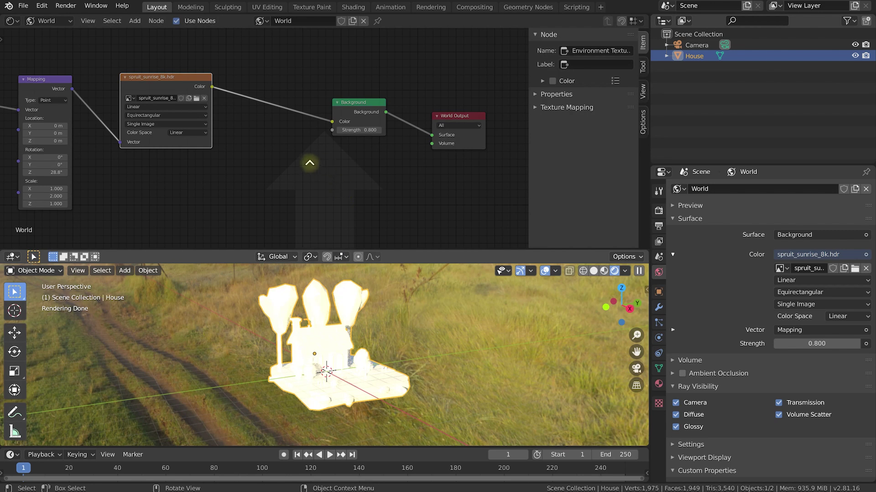
click(370, 224)
scroll(370, 224, up, 5)
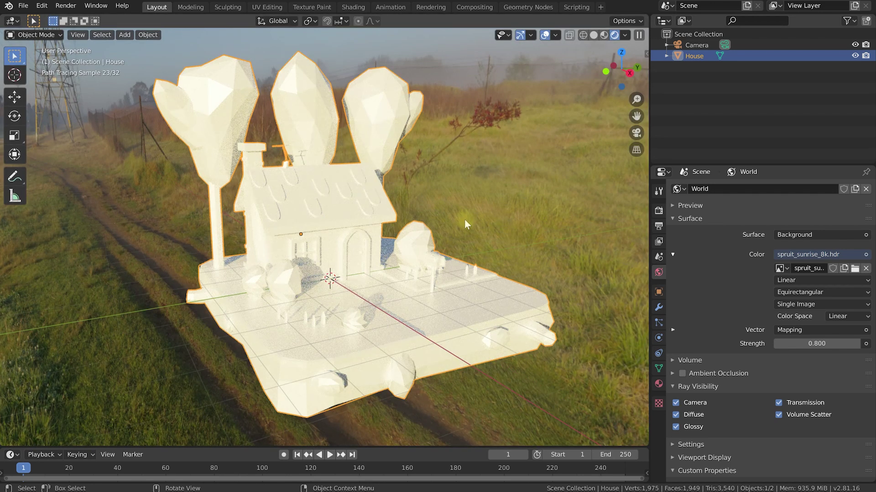
Re-enable Film Transparent and start the final F12 render of the house
click(658, 211)
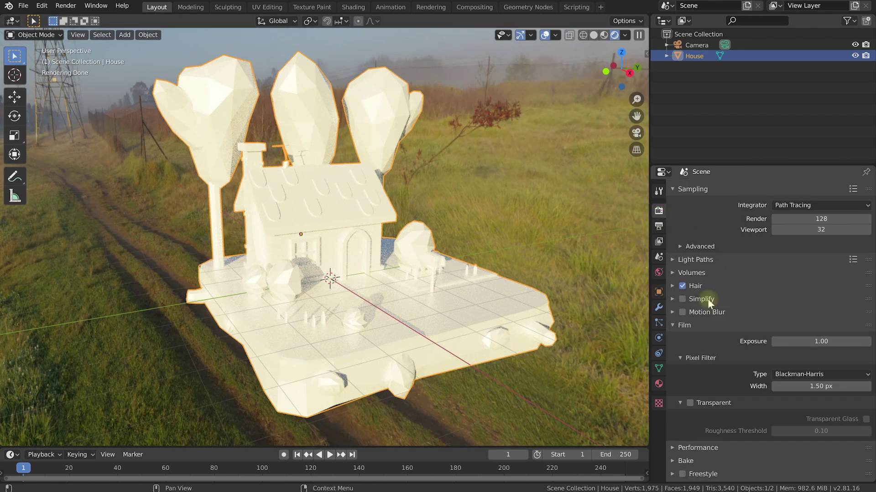
click(690, 403)
scroll(482, 240, down, 2)
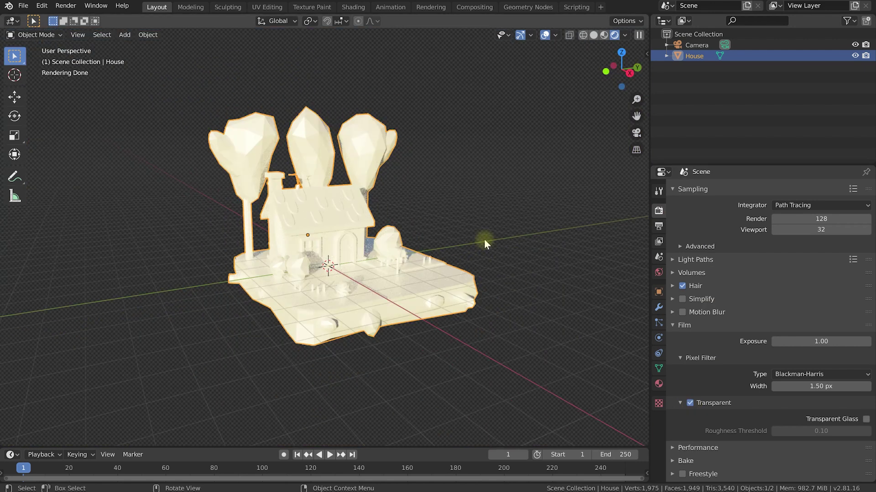
key(F12)
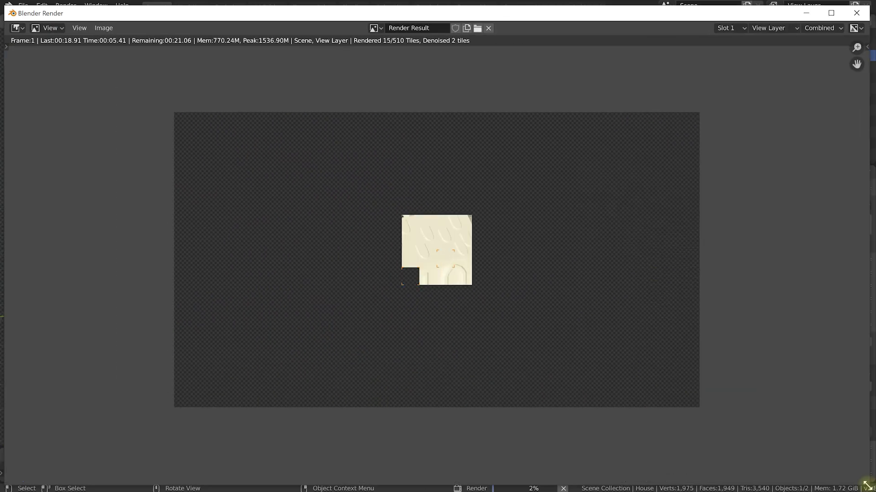